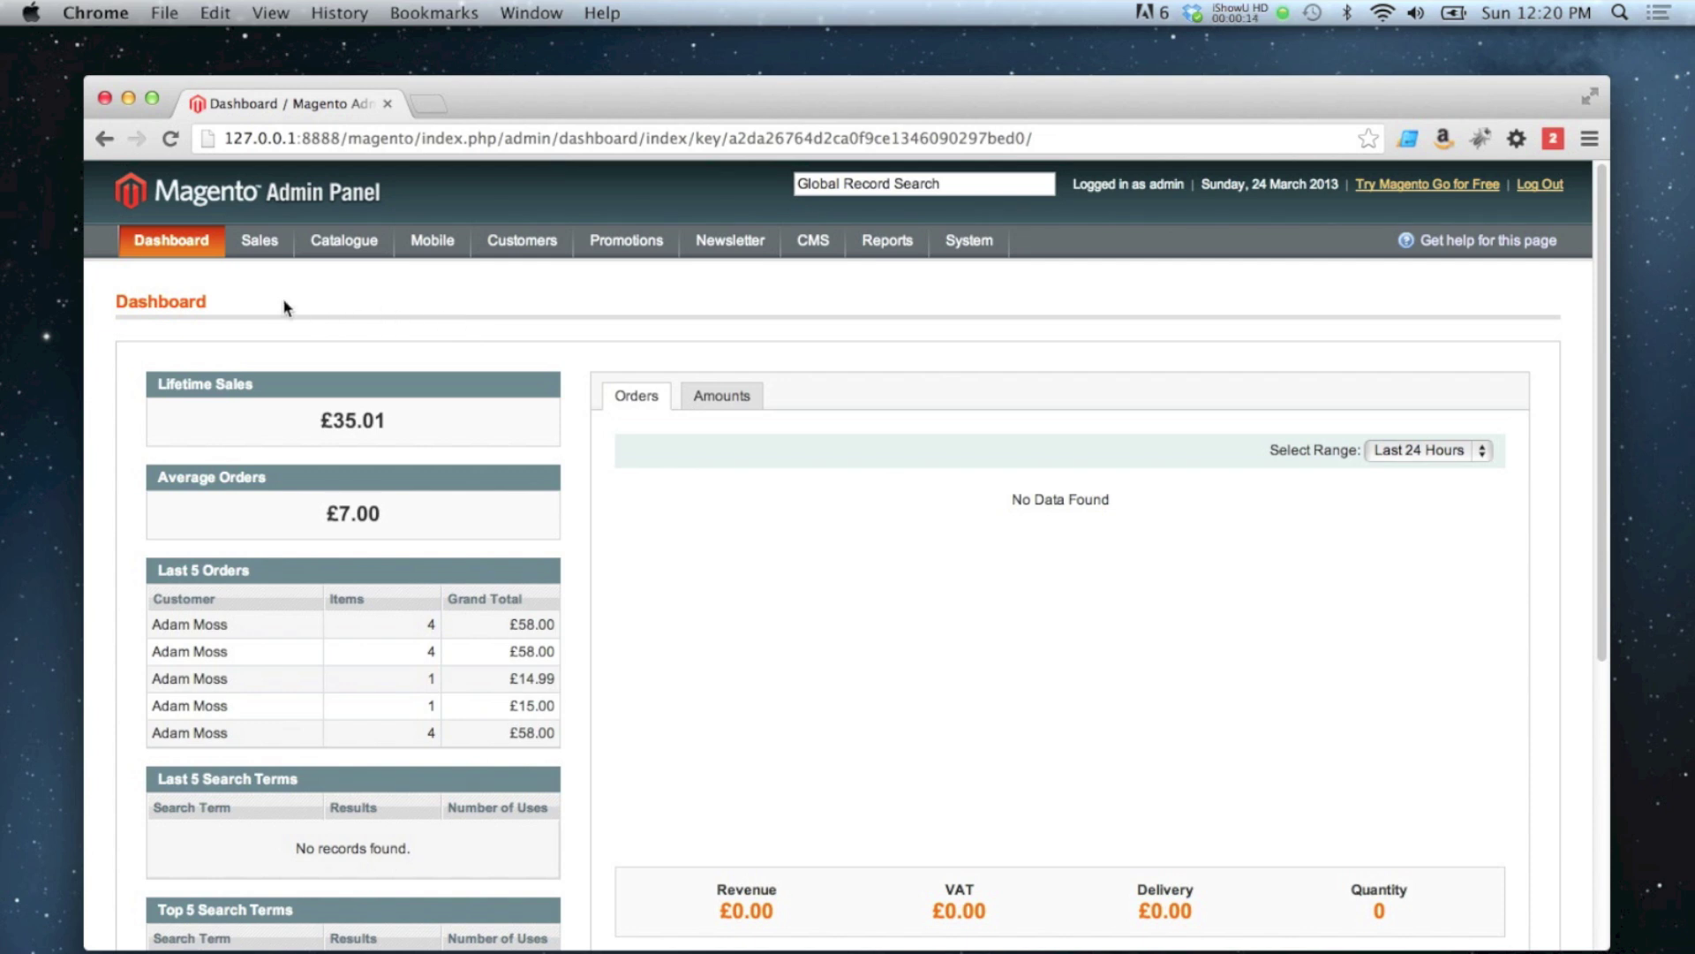
View the existing VAT rates list under Sales > VAT > Manage Tax Zones & Rates
{"action": "mouse_move", "coordinate": [259, 240]}
{"action": "mouse_move", "coordinate": [273, 507]}
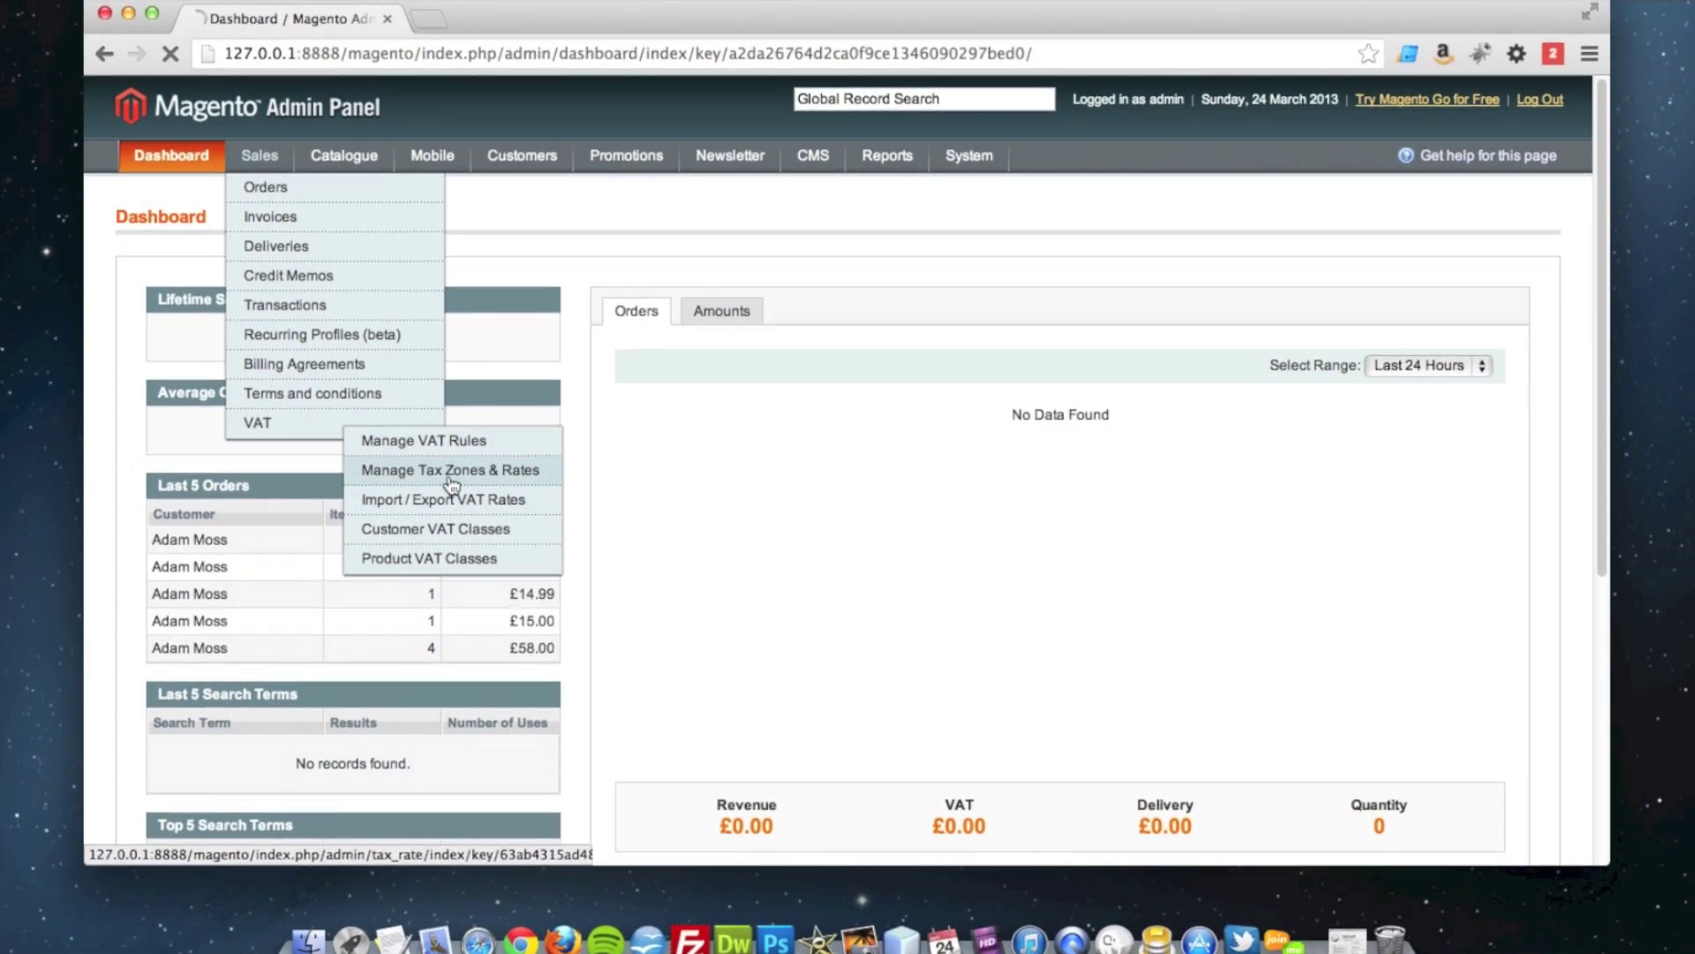
{"action": "left_click", "coordinate": [451, 482]}
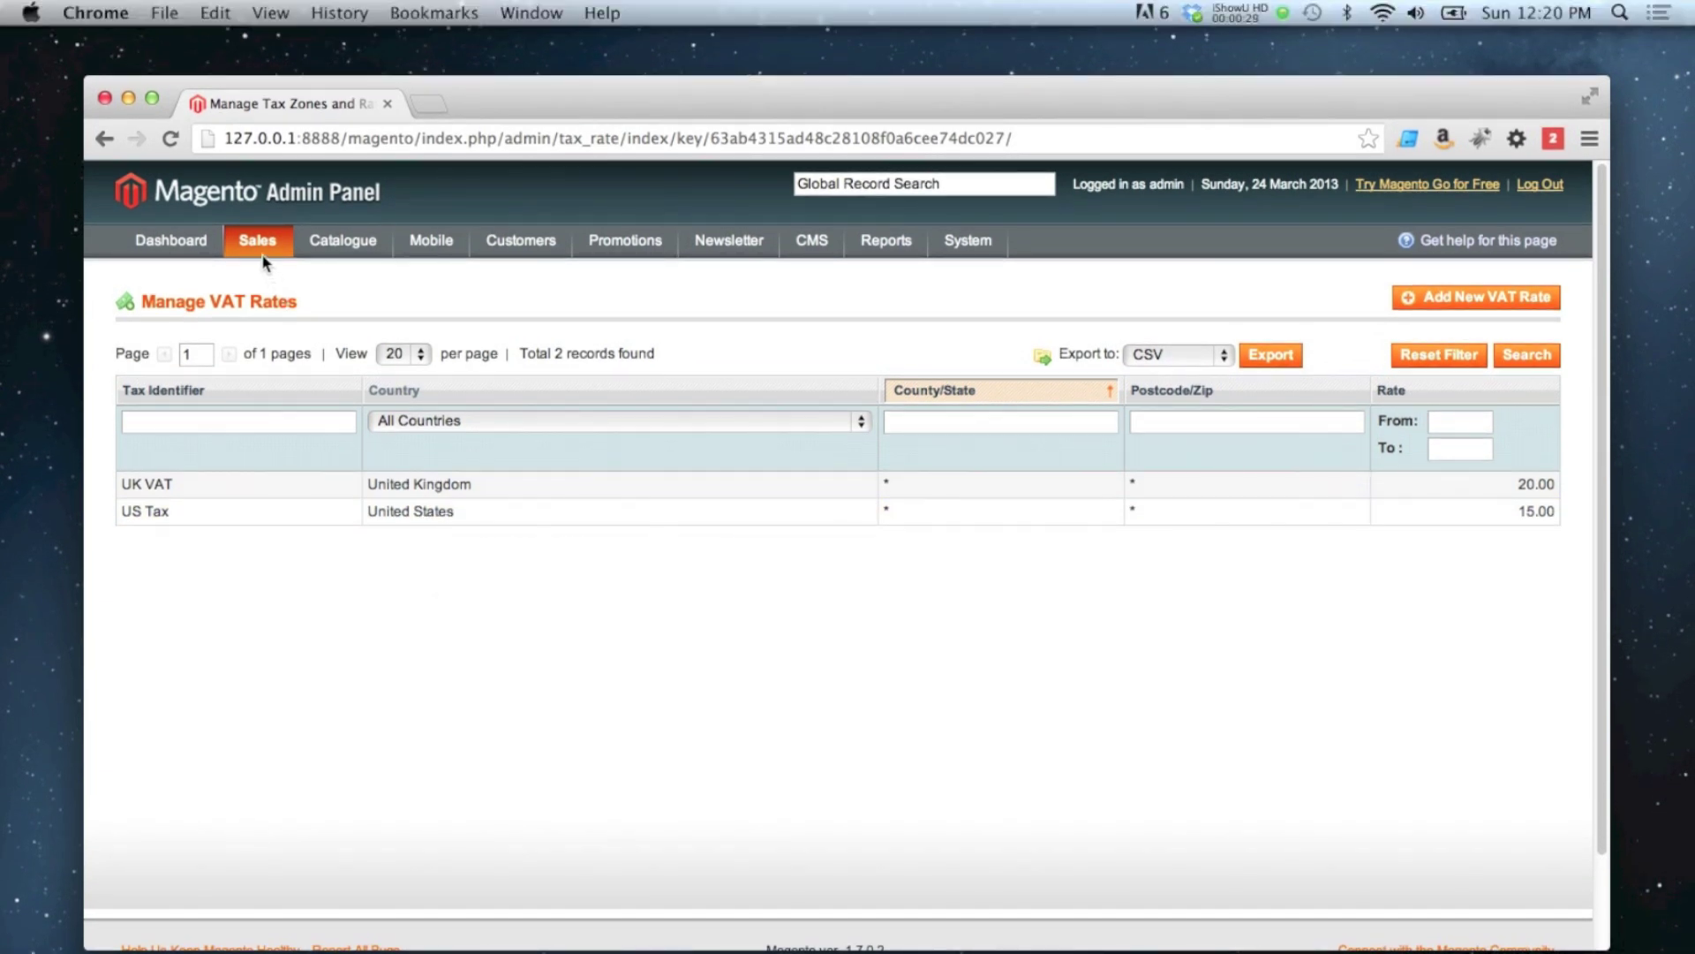
Go to the Sales > VAT > Import / Export VAT Rates page
{"action": "mouse_move", "coordinate": [258, 210]}
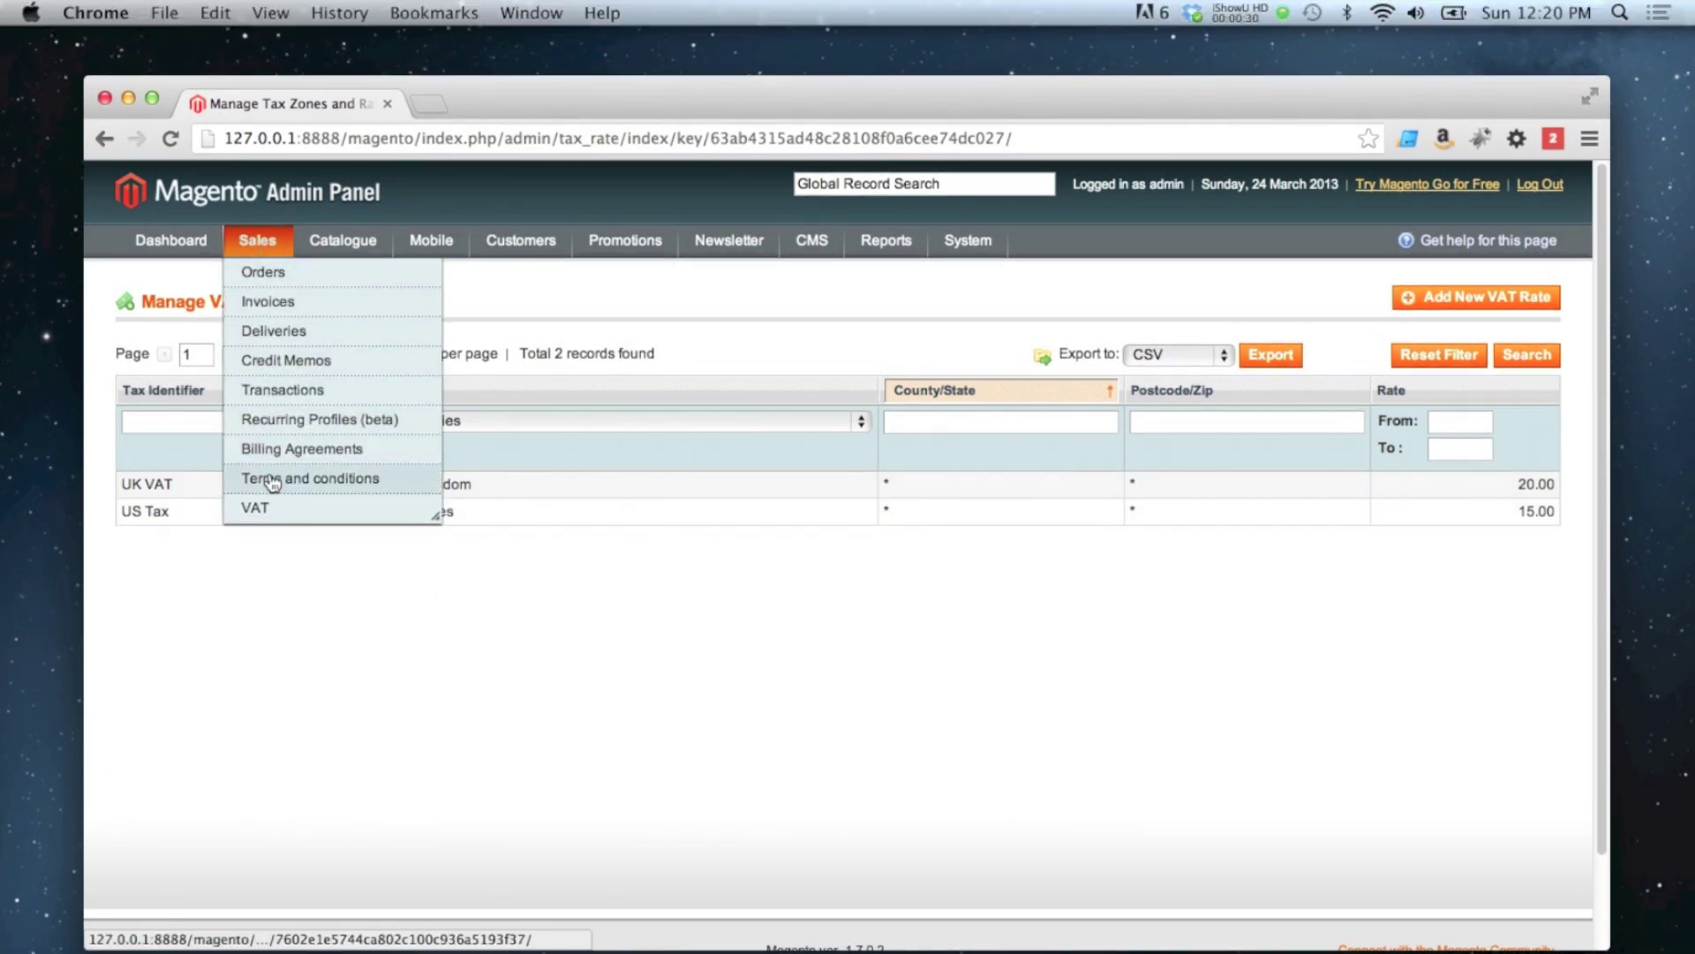
{"action": "mouse_move", "coordinate": [265, 510]}
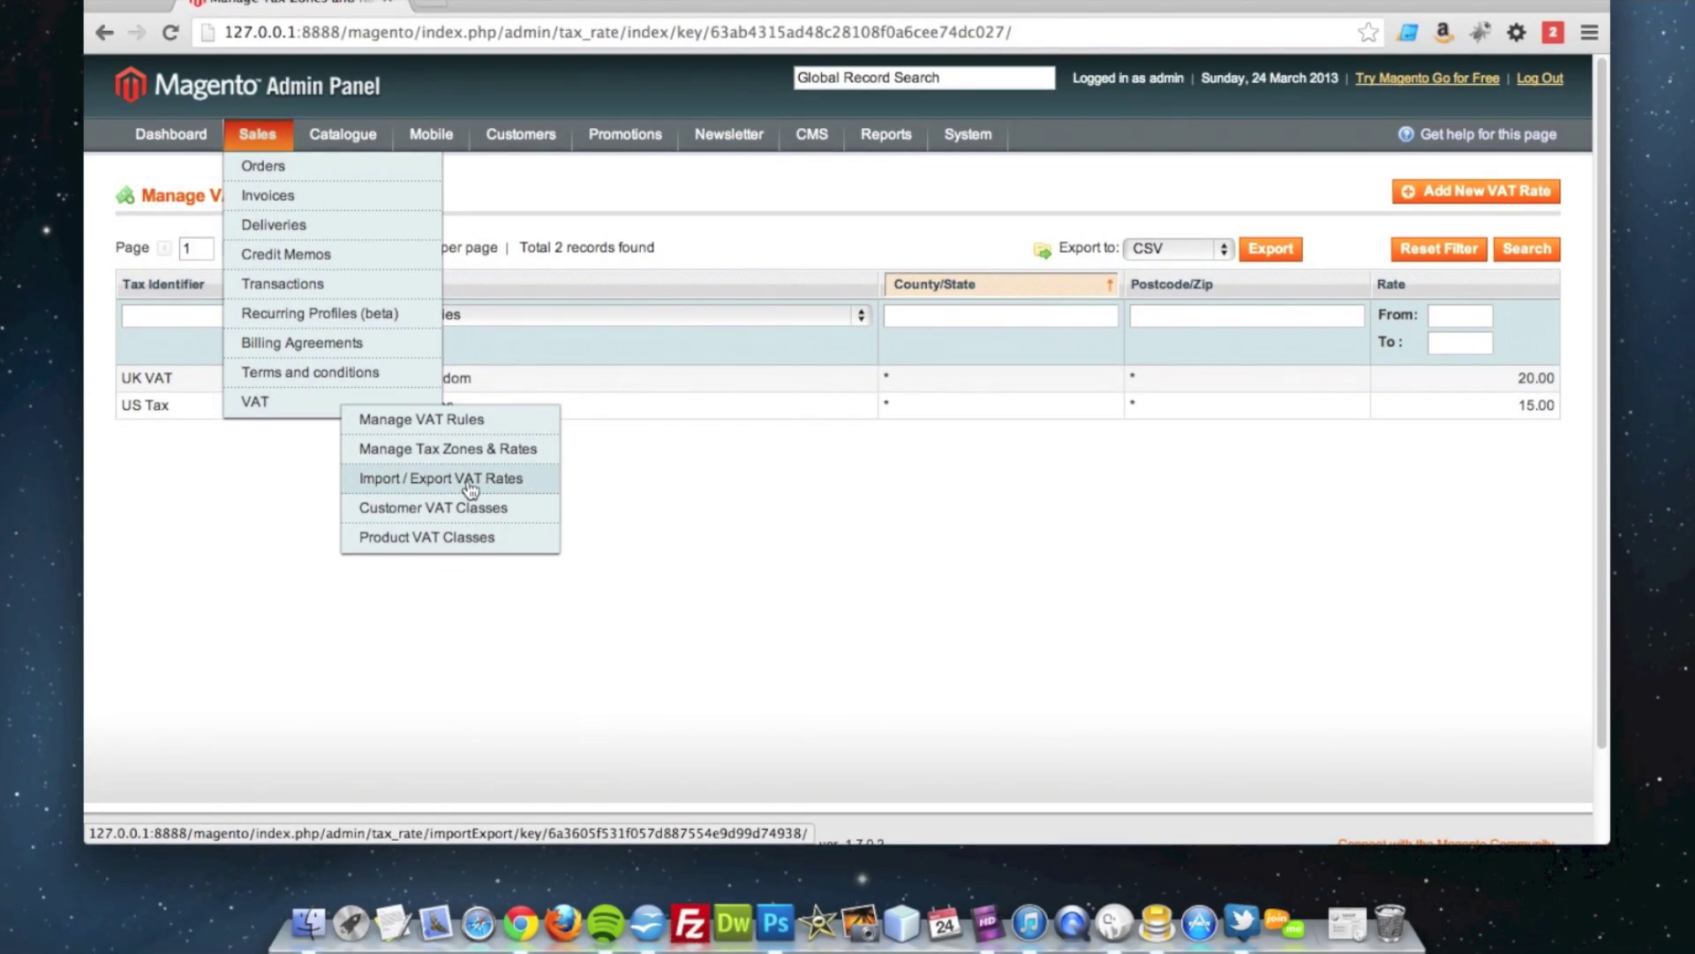
{"action": "left_click", "coordinate": [469, 484]}
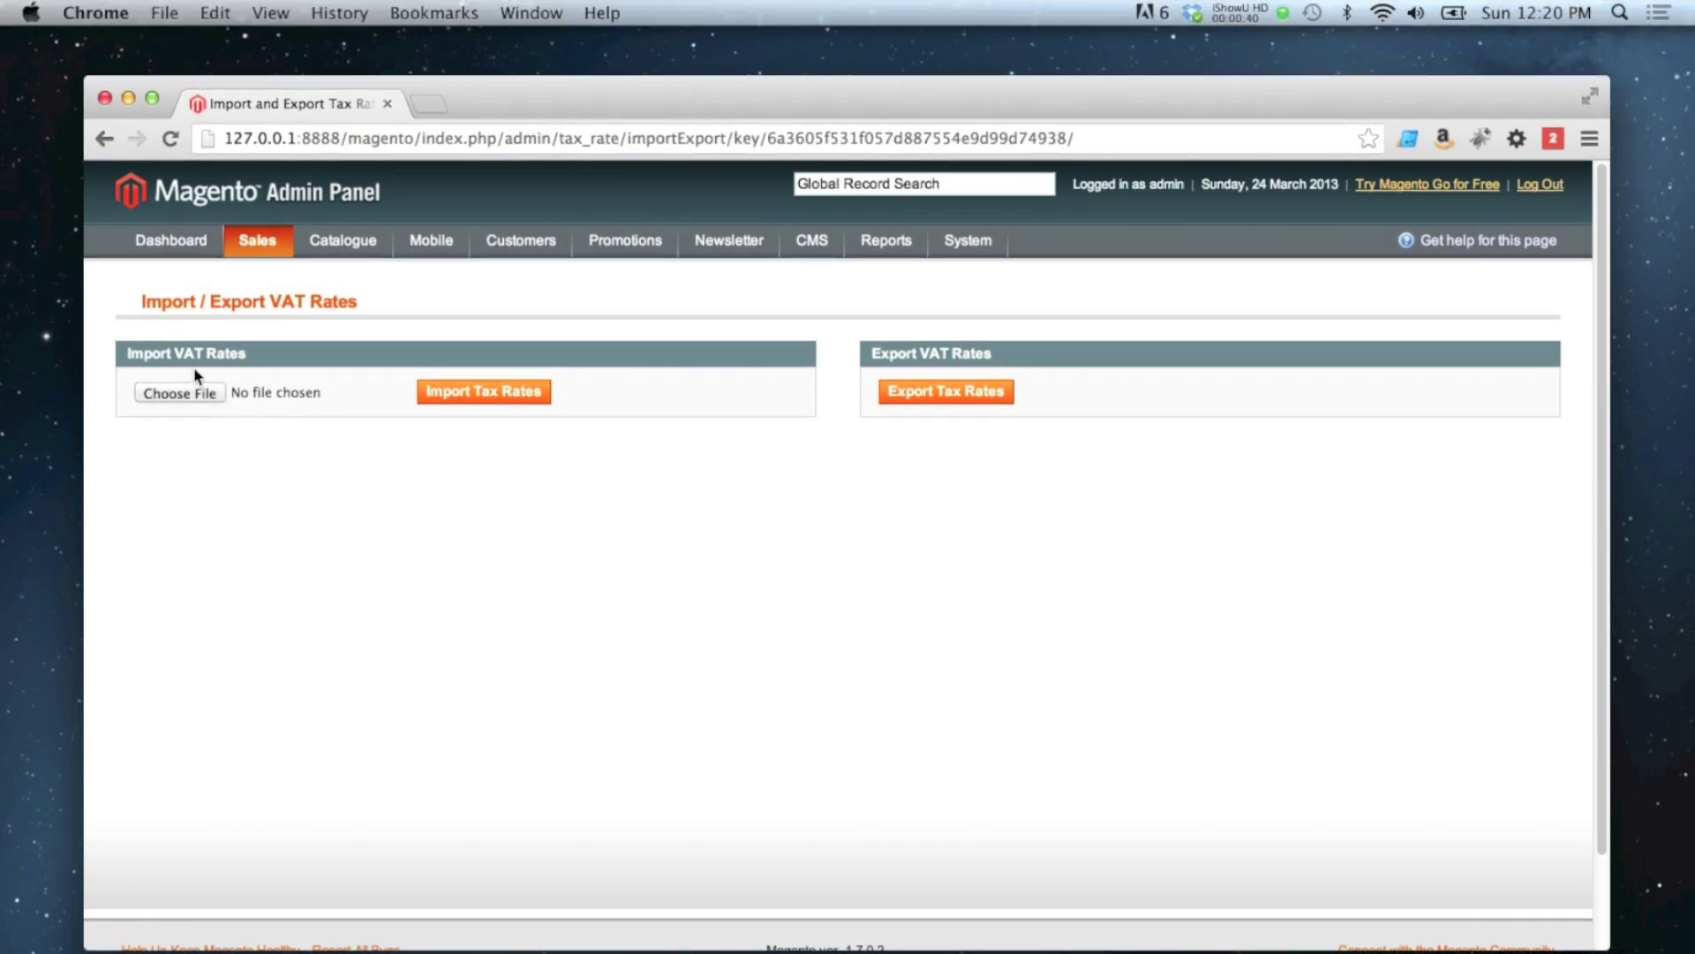
Export the current tax rates to download tax_rates.csv
{"action": "left_click", "coordinate": [952, 399]}
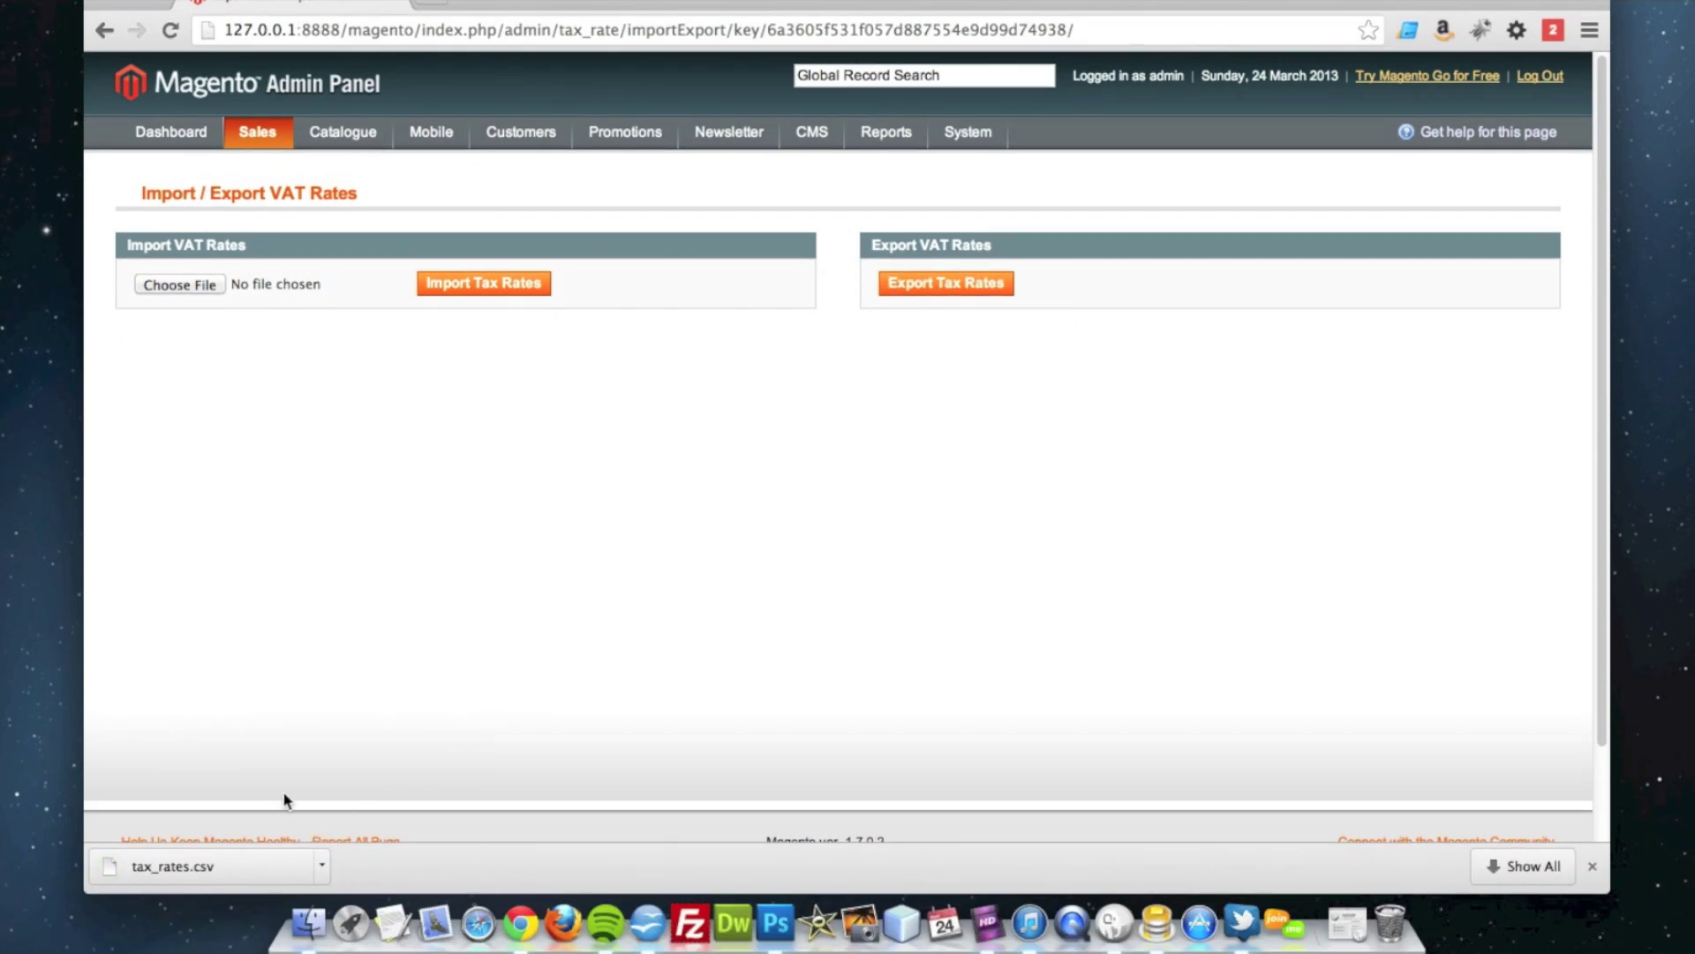
Open the downloaded tax_rates.csv in Calc with the default text import settings
{"action": "left_click", "coordinate": [240, 860]}
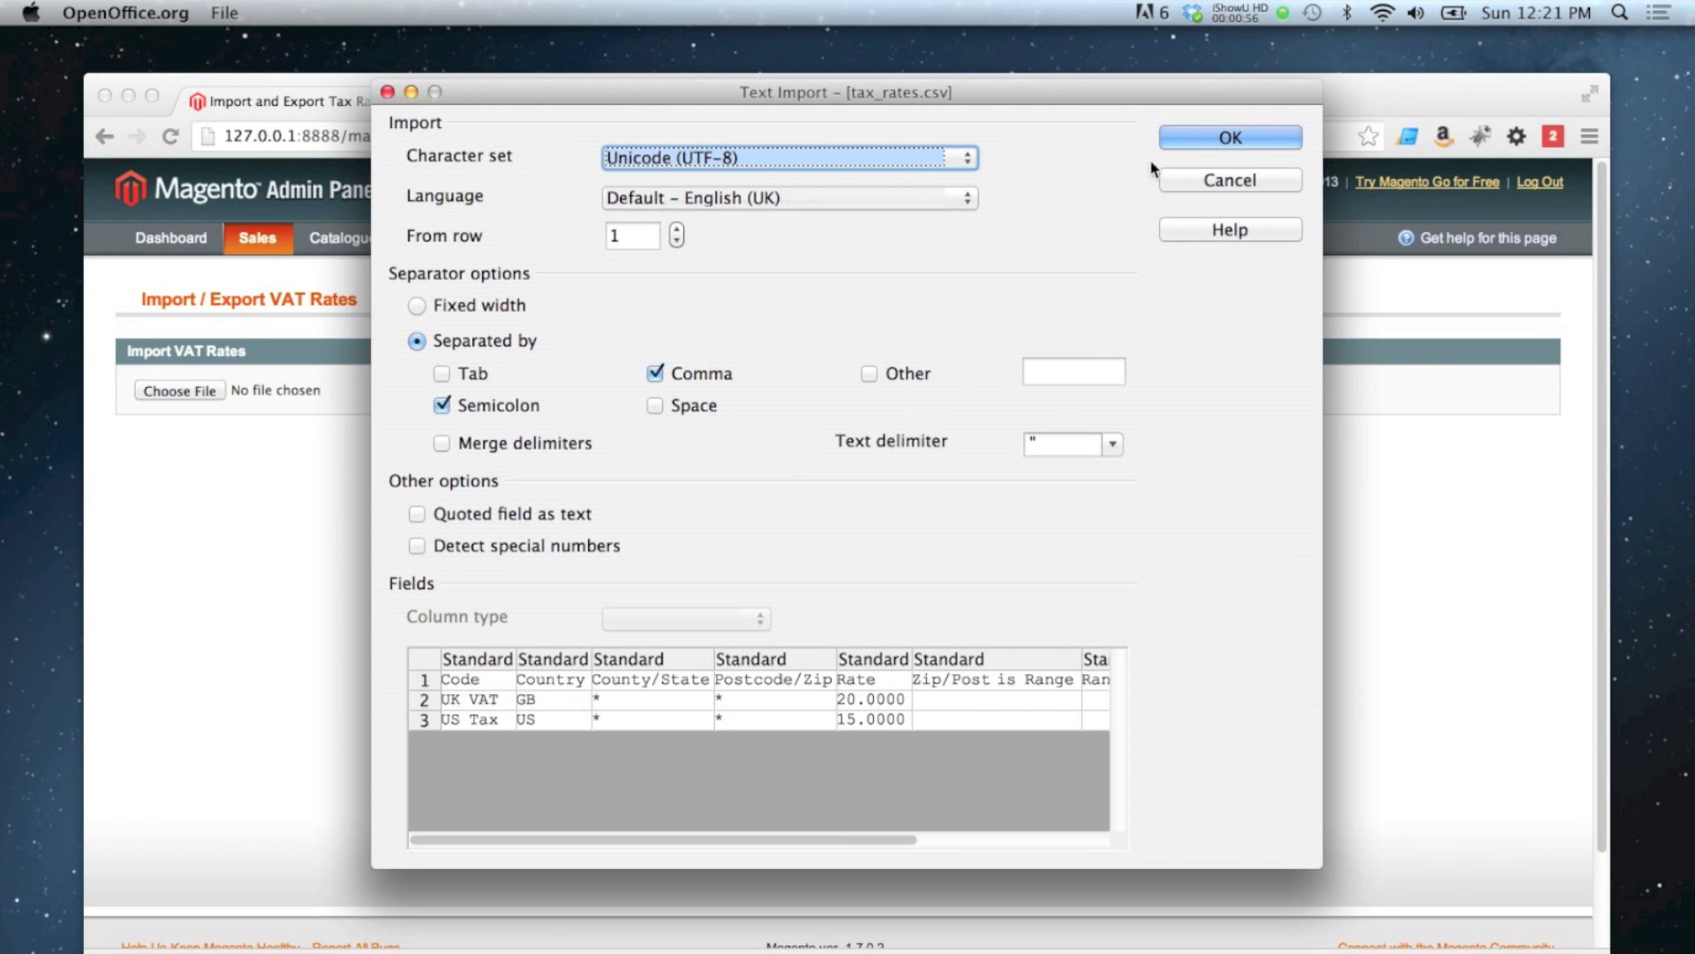
{"action": "left_click", "coordinate": [1208, 148]}
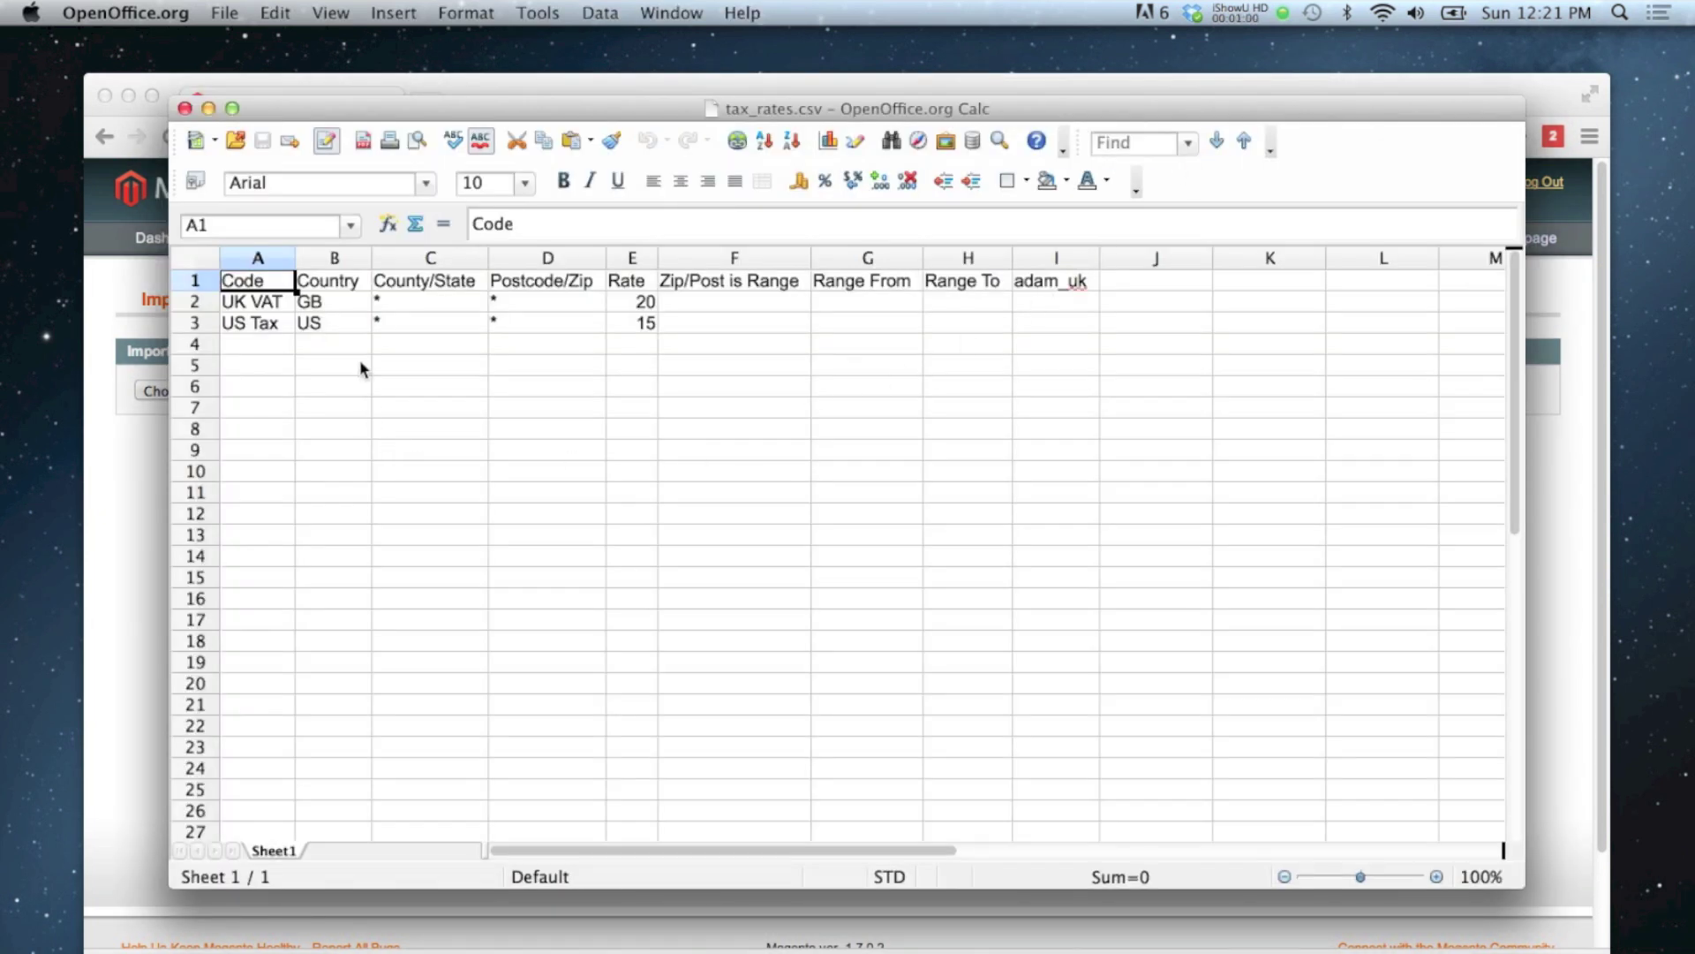
Paste the copied country names and two-letter codes starting at A2, accepting the overwrite warning
{"action": "left_click_drag", "start_coordinate": [295, 257], "coordinate": [329, 257]}
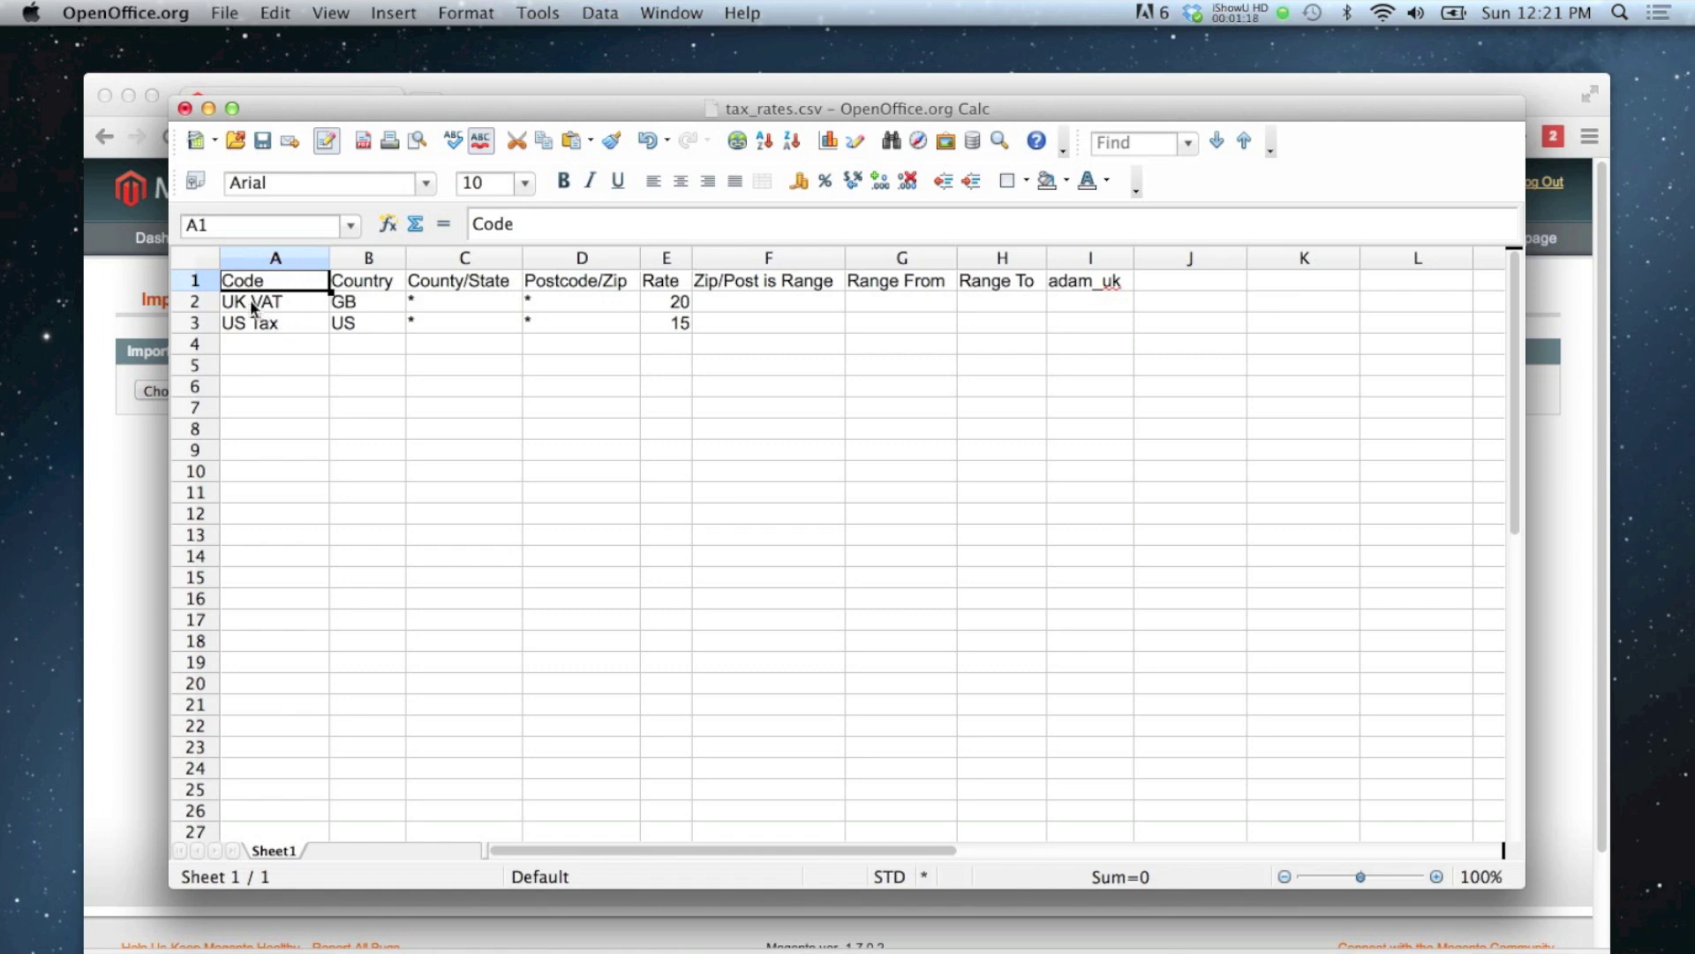
{"action": "left_click_drag", "start_coordinate": [253, 308], "coordinate": [336, 325]}
{"action": "key", "text": "ctrl+v"}
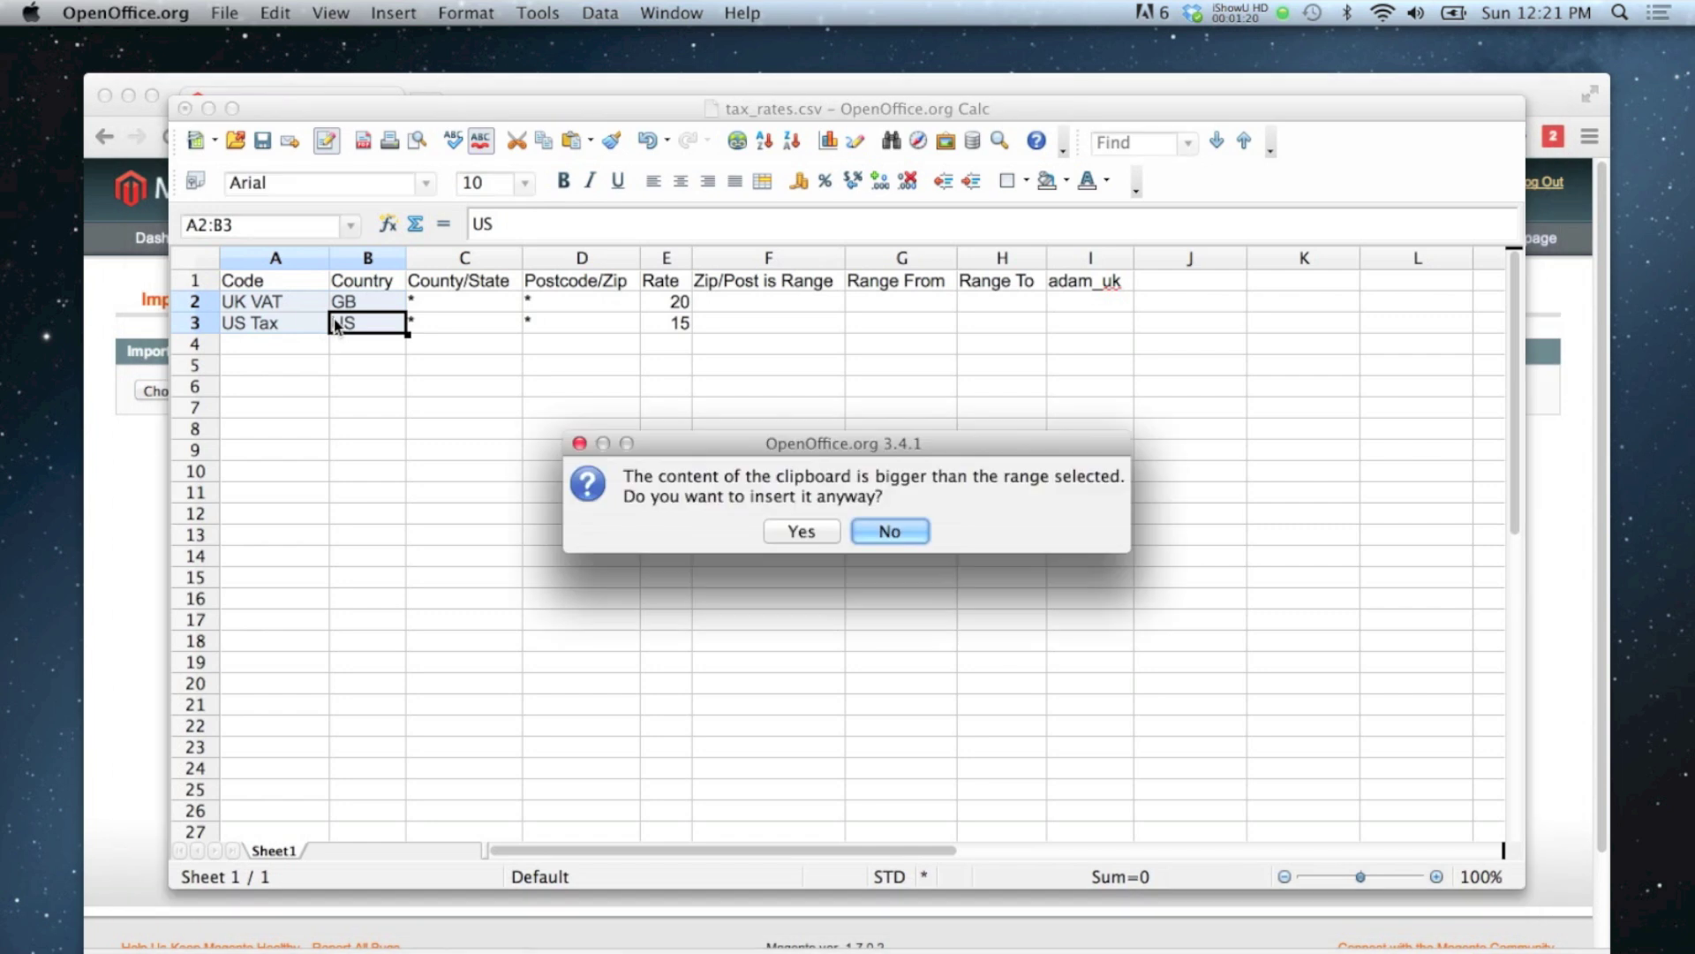
{"action": "left_click", "coordinate": [812, 523]}
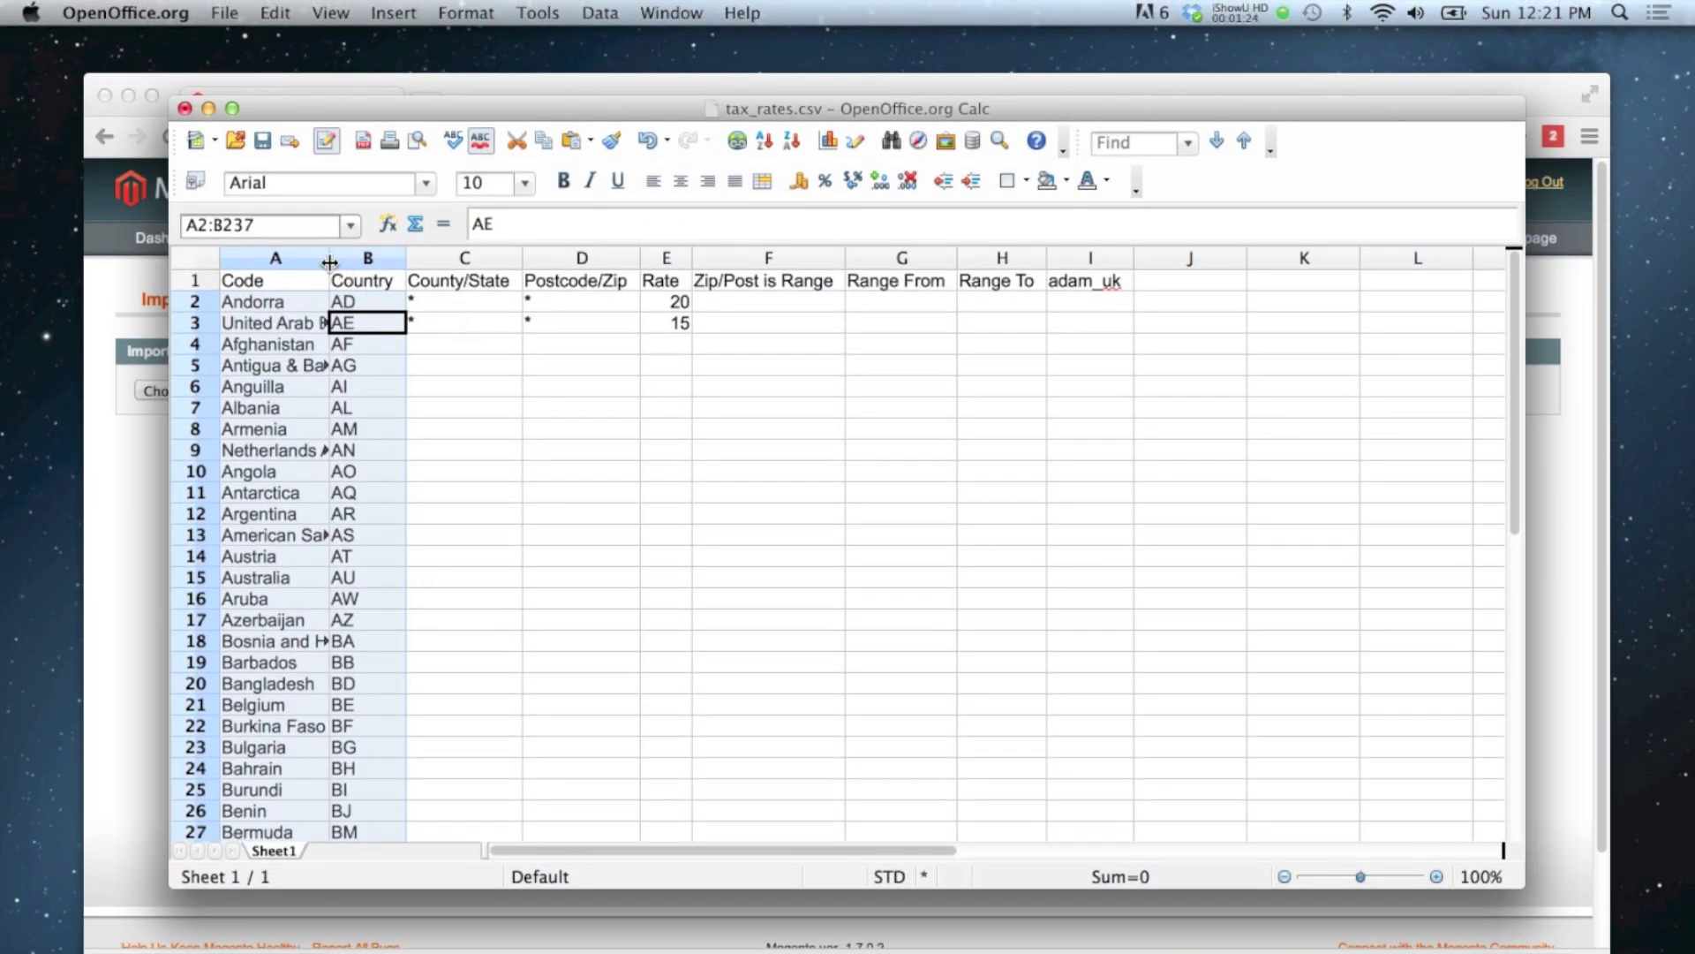
{"action": "left_click_drag", "start_coordinate": [329, 262], "coordinate": [449, 258]}
{"action": "left_click", "coordinate": [569, 321]}
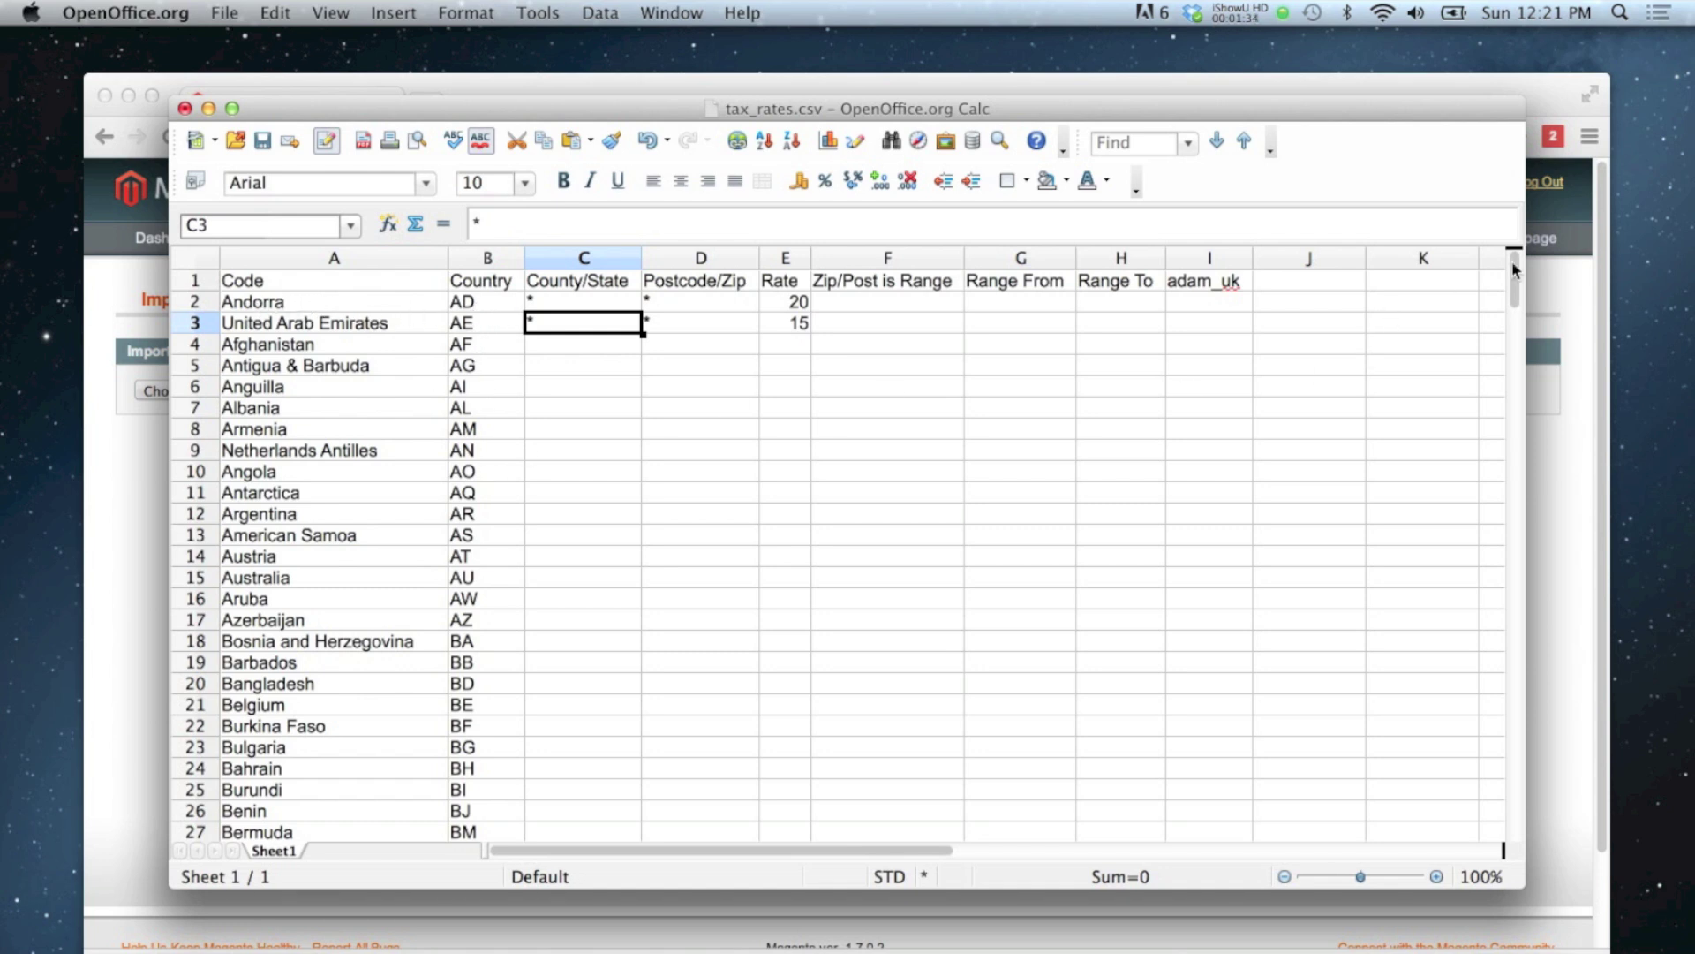
Widen column A to fit long names like United States of America
{"action": "left_click_drag", "start_coordinate": [1515, 270], "coordinate": [1461, 598]}
{"action": "left_click_drag", "start_coordinate": [1462, 510], "coordinate": [1445, 606]}
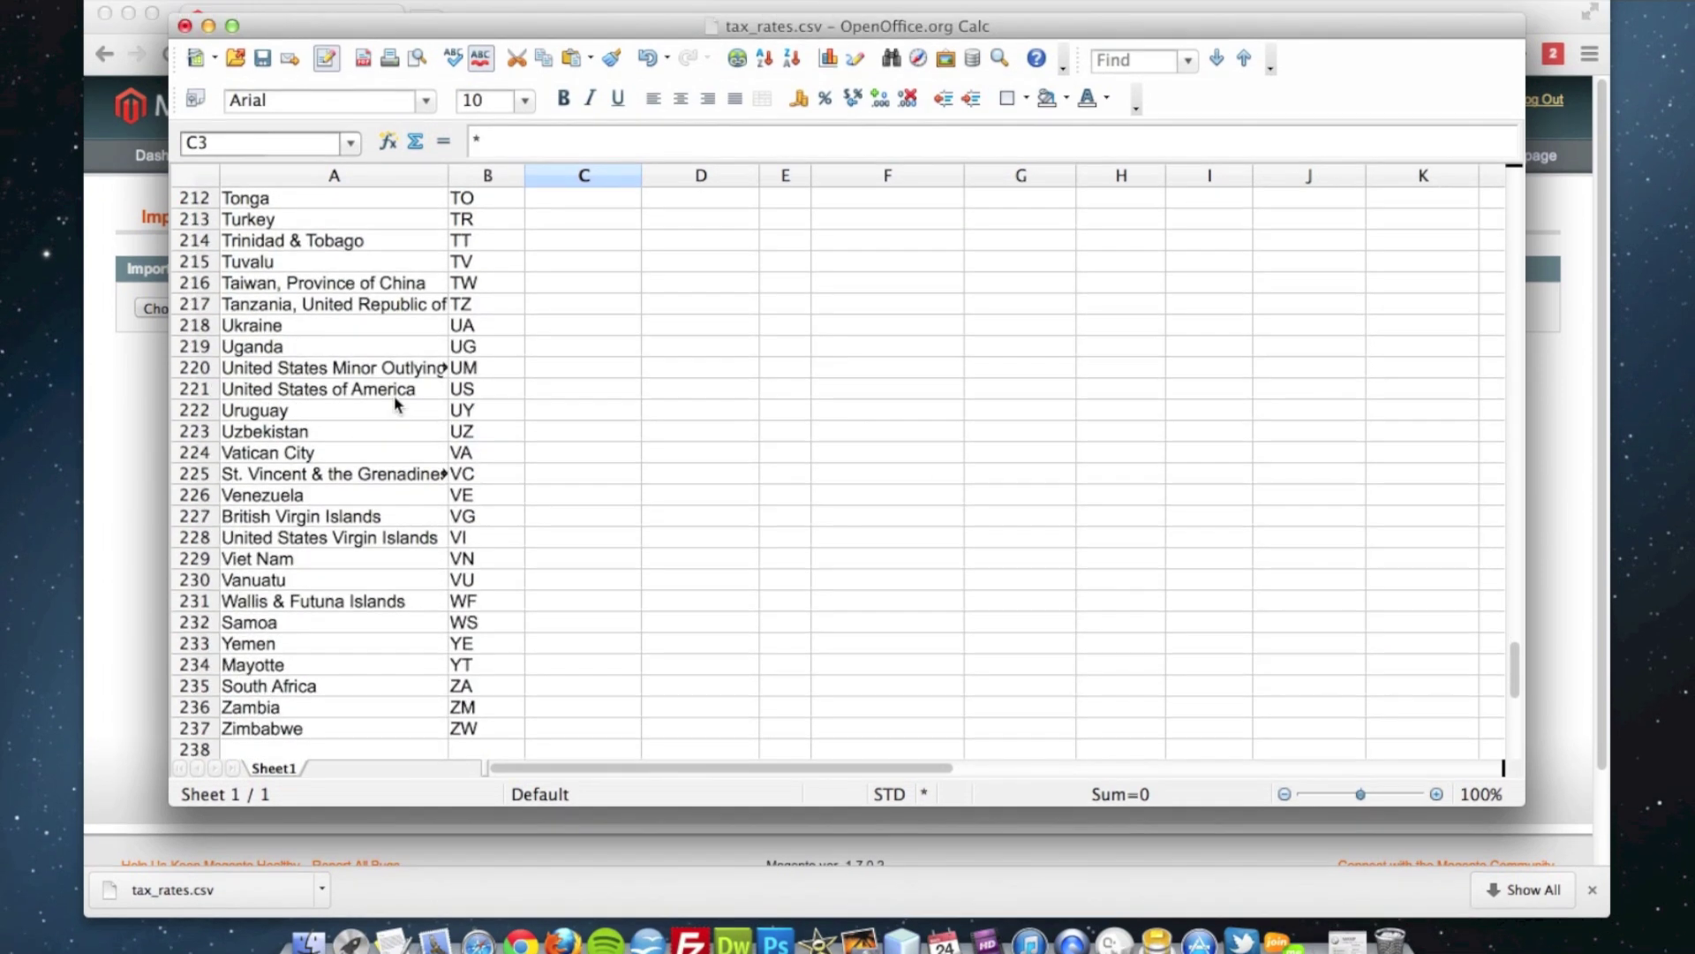
{"action": "left_click", "coordinate": [386, 399]}
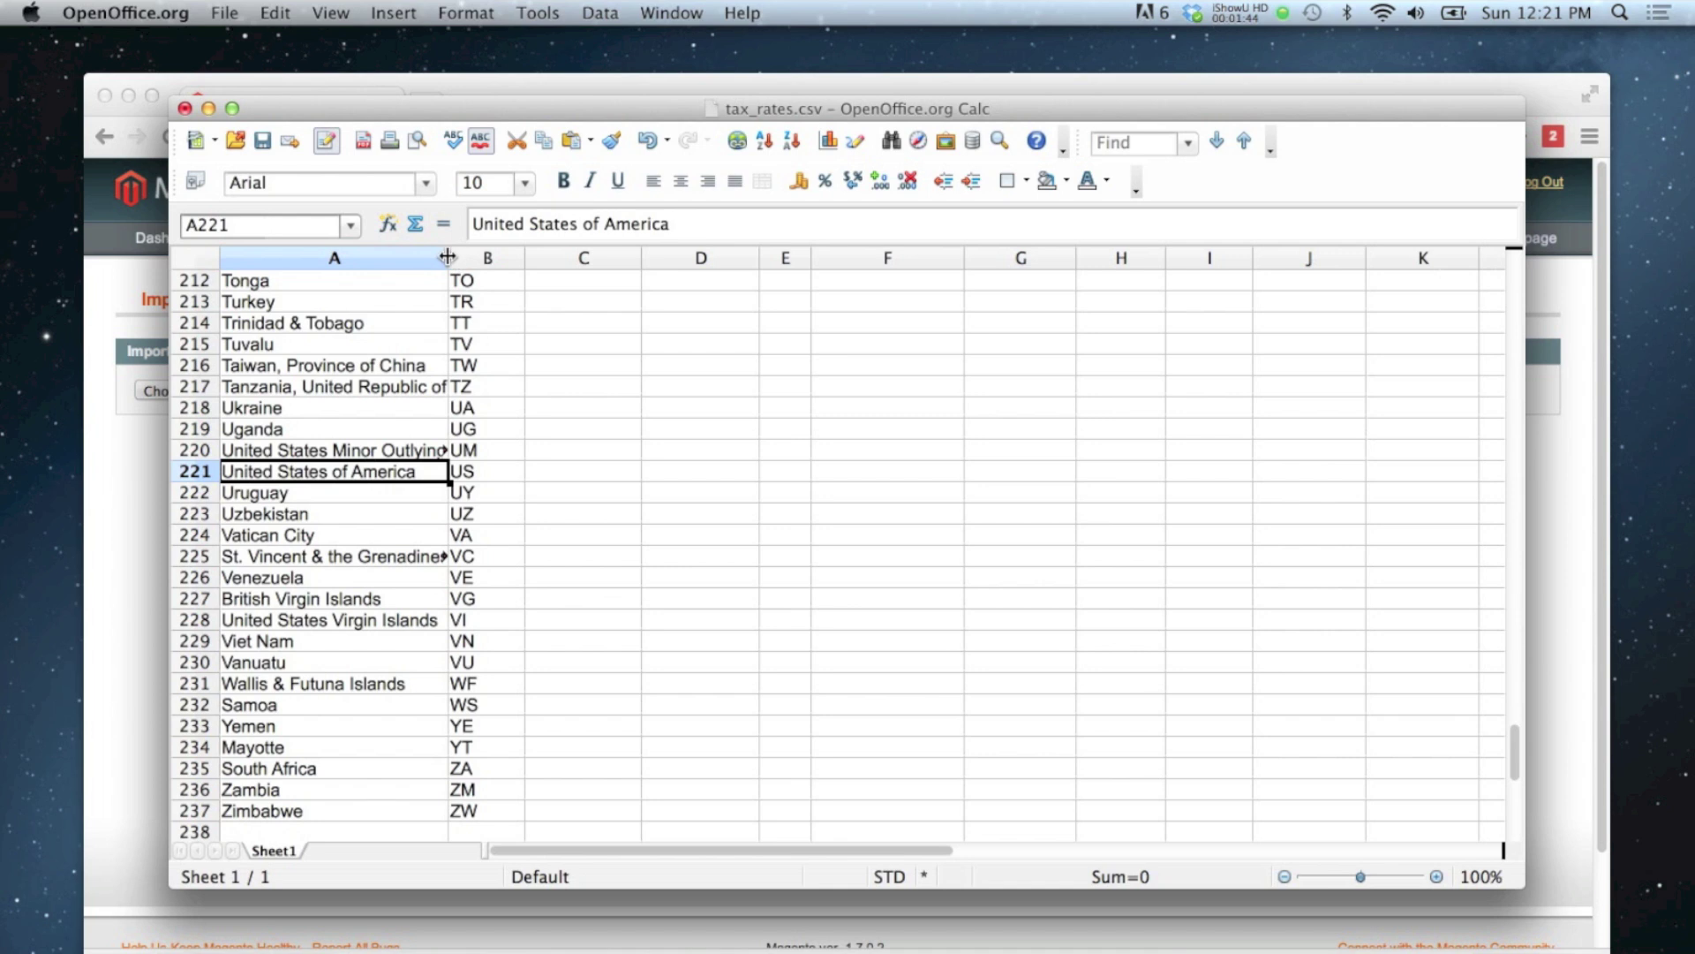
{"action": "left_click_drag", "start_coordinate": [447, 256], "coordinate": [498, 256]}
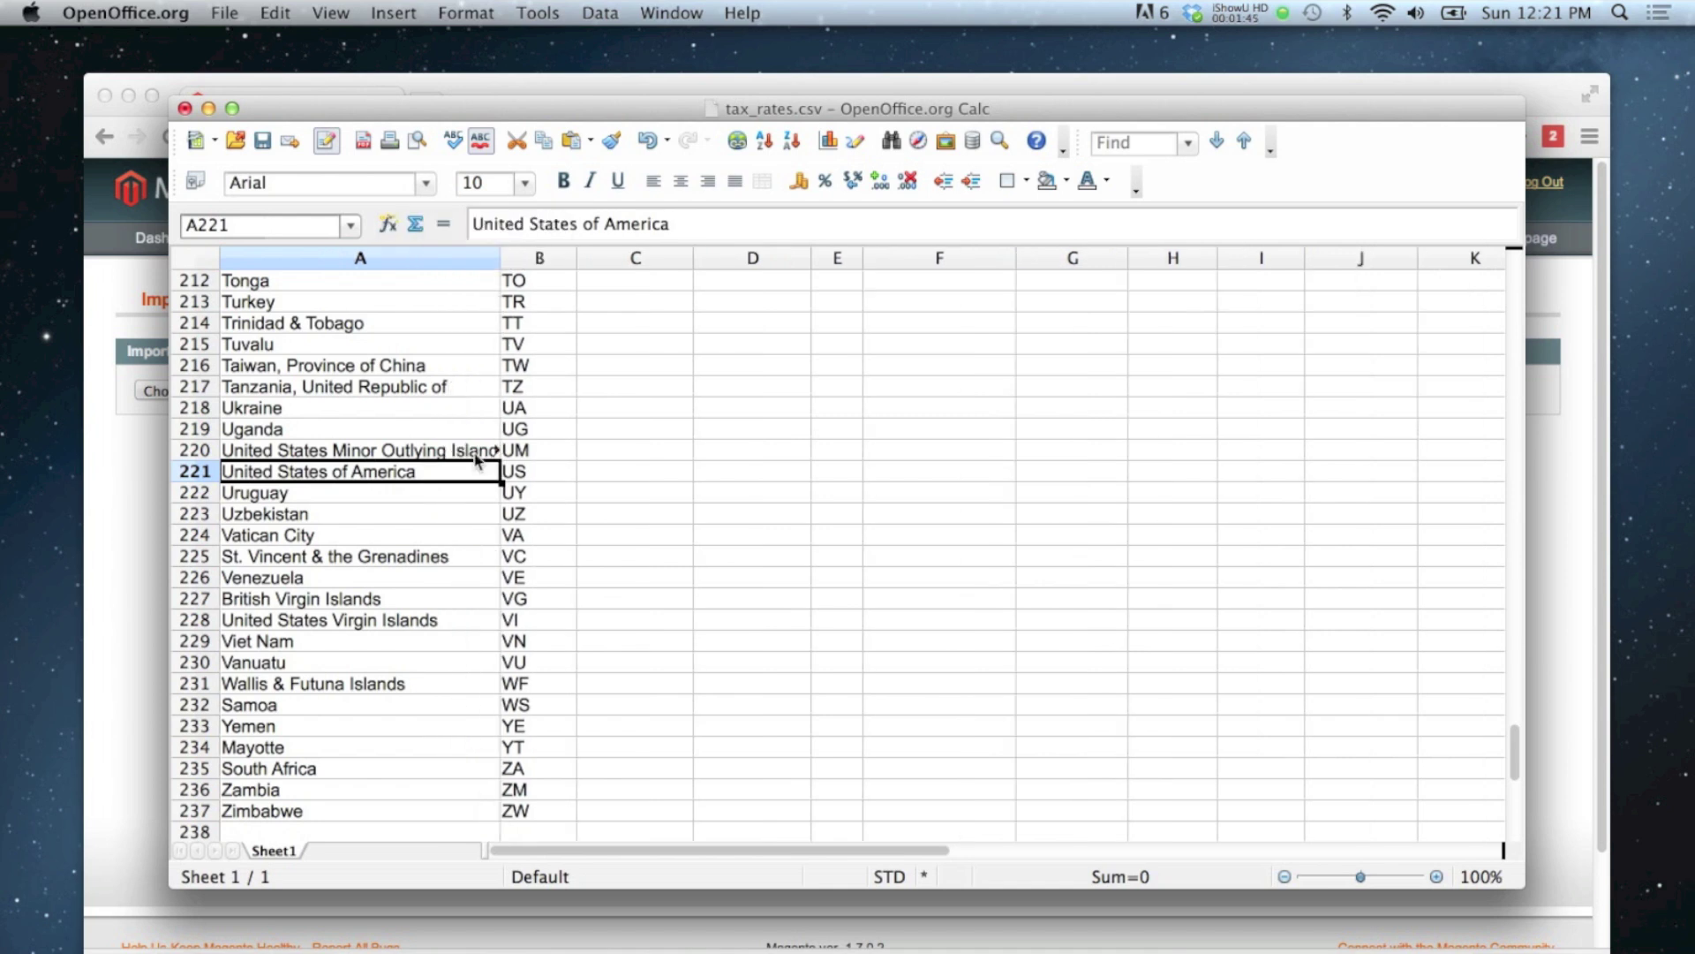
{"action": "left_click", "coordinate": [508, 257]}
{"action": "left_click", "coordinate": [482, 257]}
{"action": "left_click_drag", "start_coordinate": [500, 256], "coordinate": [542, 256]}
{"action": "left_click", "coordinate": [281, 429]}
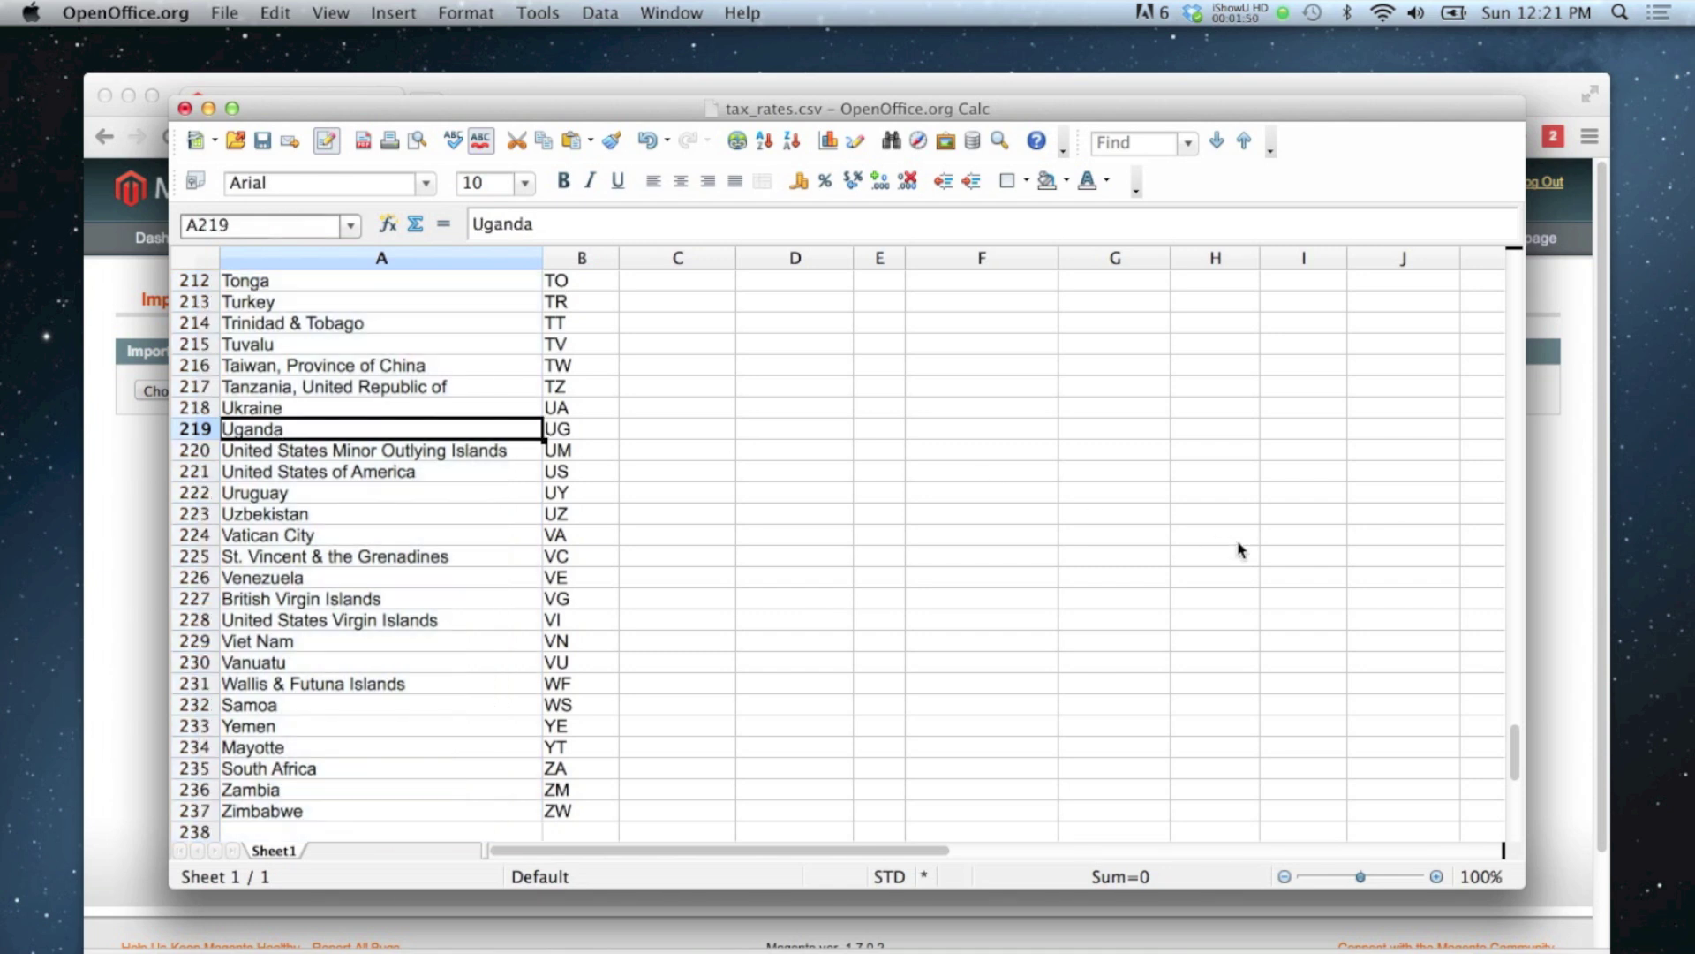
Replace the stray VAT in cell A74 with United Kingdom, beside code GB
{"action": "scroll", "coordinate": [1516, 659], "scroll_direction": "down", "scroll_amount": 9}
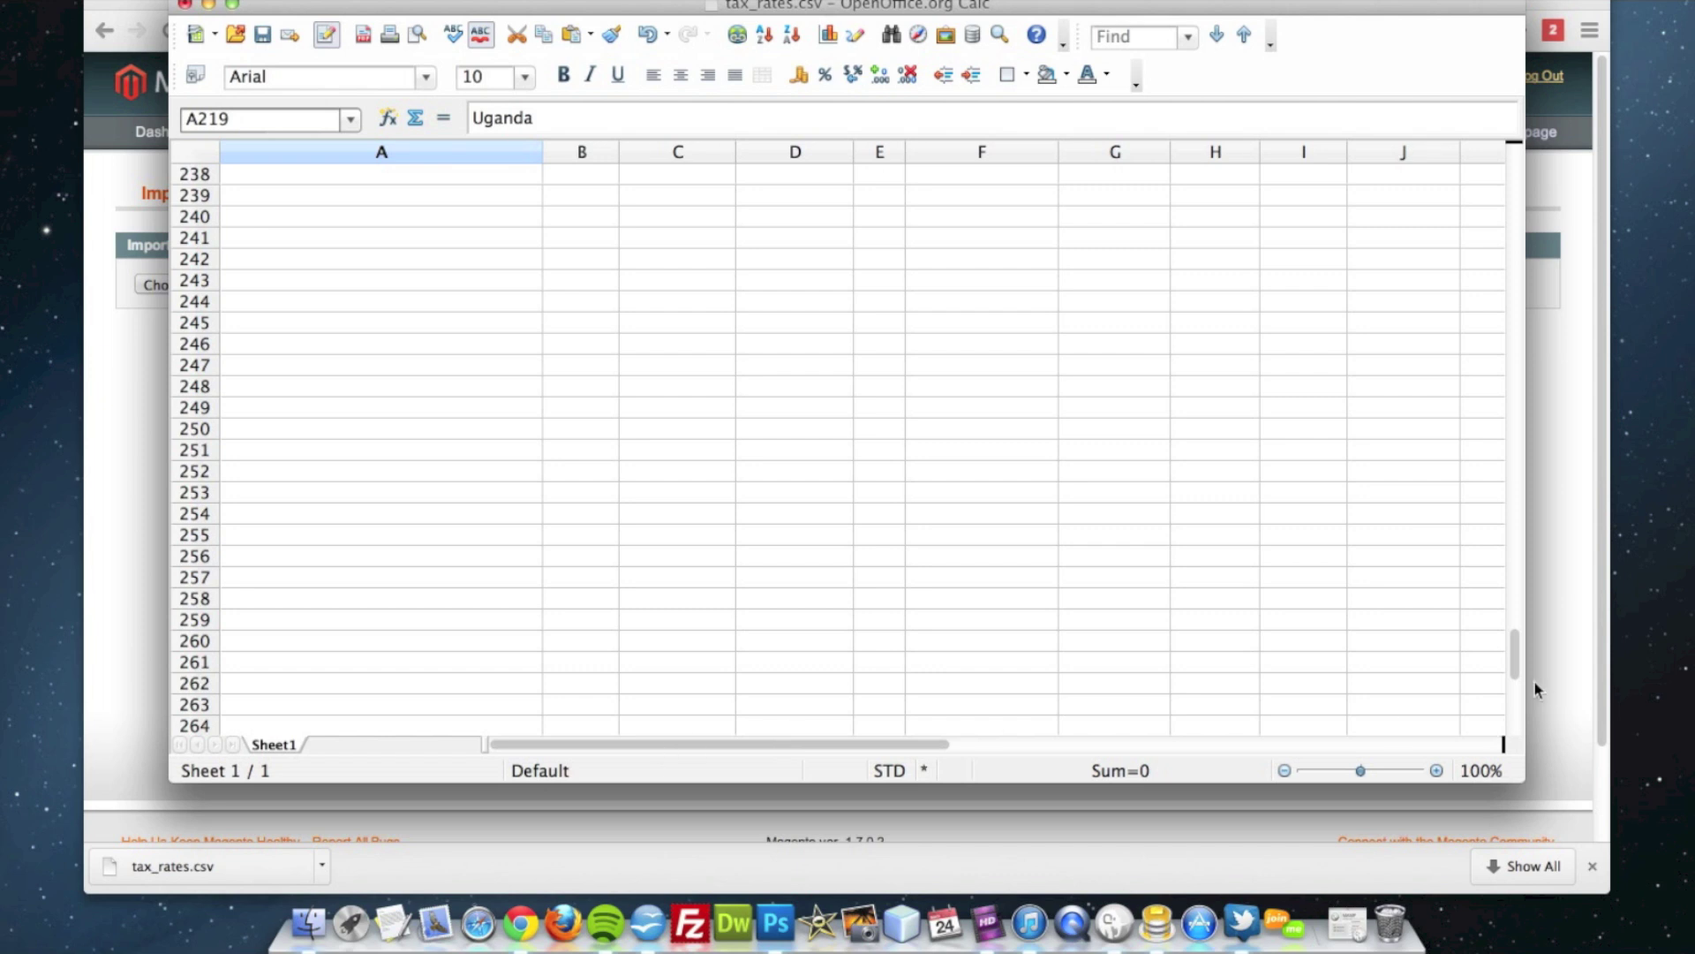
{"action": "scroll", "coordinate": [1515, 655], "scroll_direction": "down", "scroll_amount": 9}
{"action": "scroll", "coordinate": [1512, 655], "scroll_direction": "down", "scroll_amount": 9}
{"action": "scroll", "coordinate": [1457, 511], "scroll_direction": "up", "scroll_amount": 20}
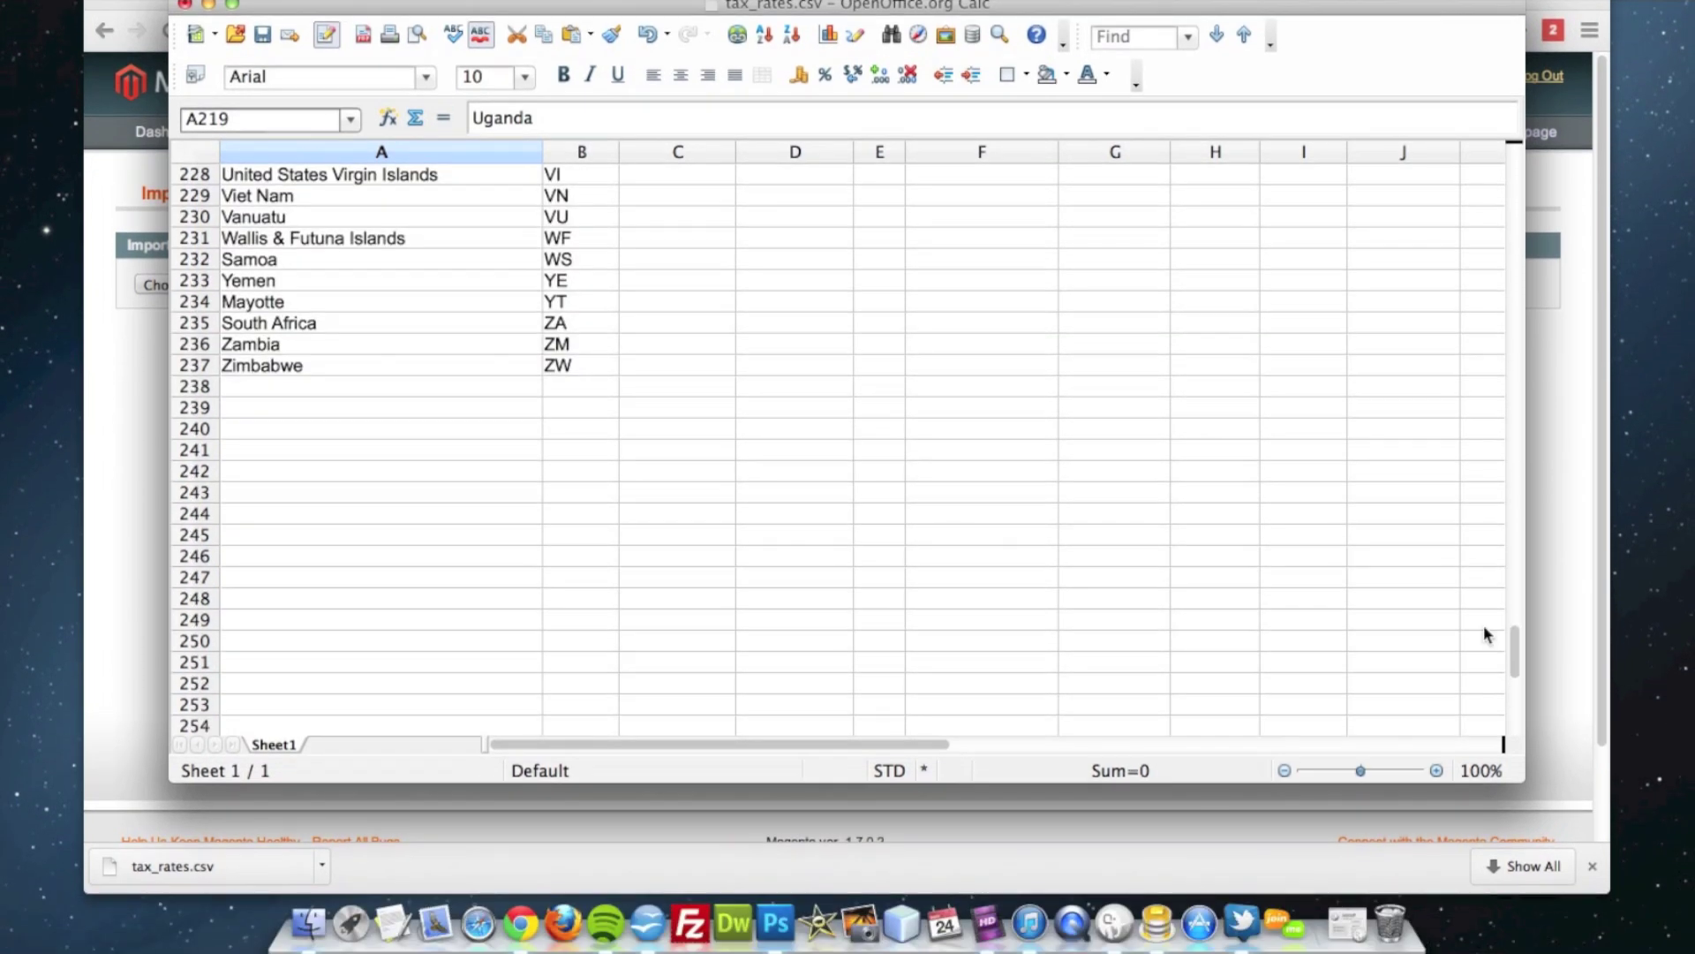
{"action": "scroll", "coordinate": [977, 518], "scroll_direction": "up", "scroll_amount": 13}
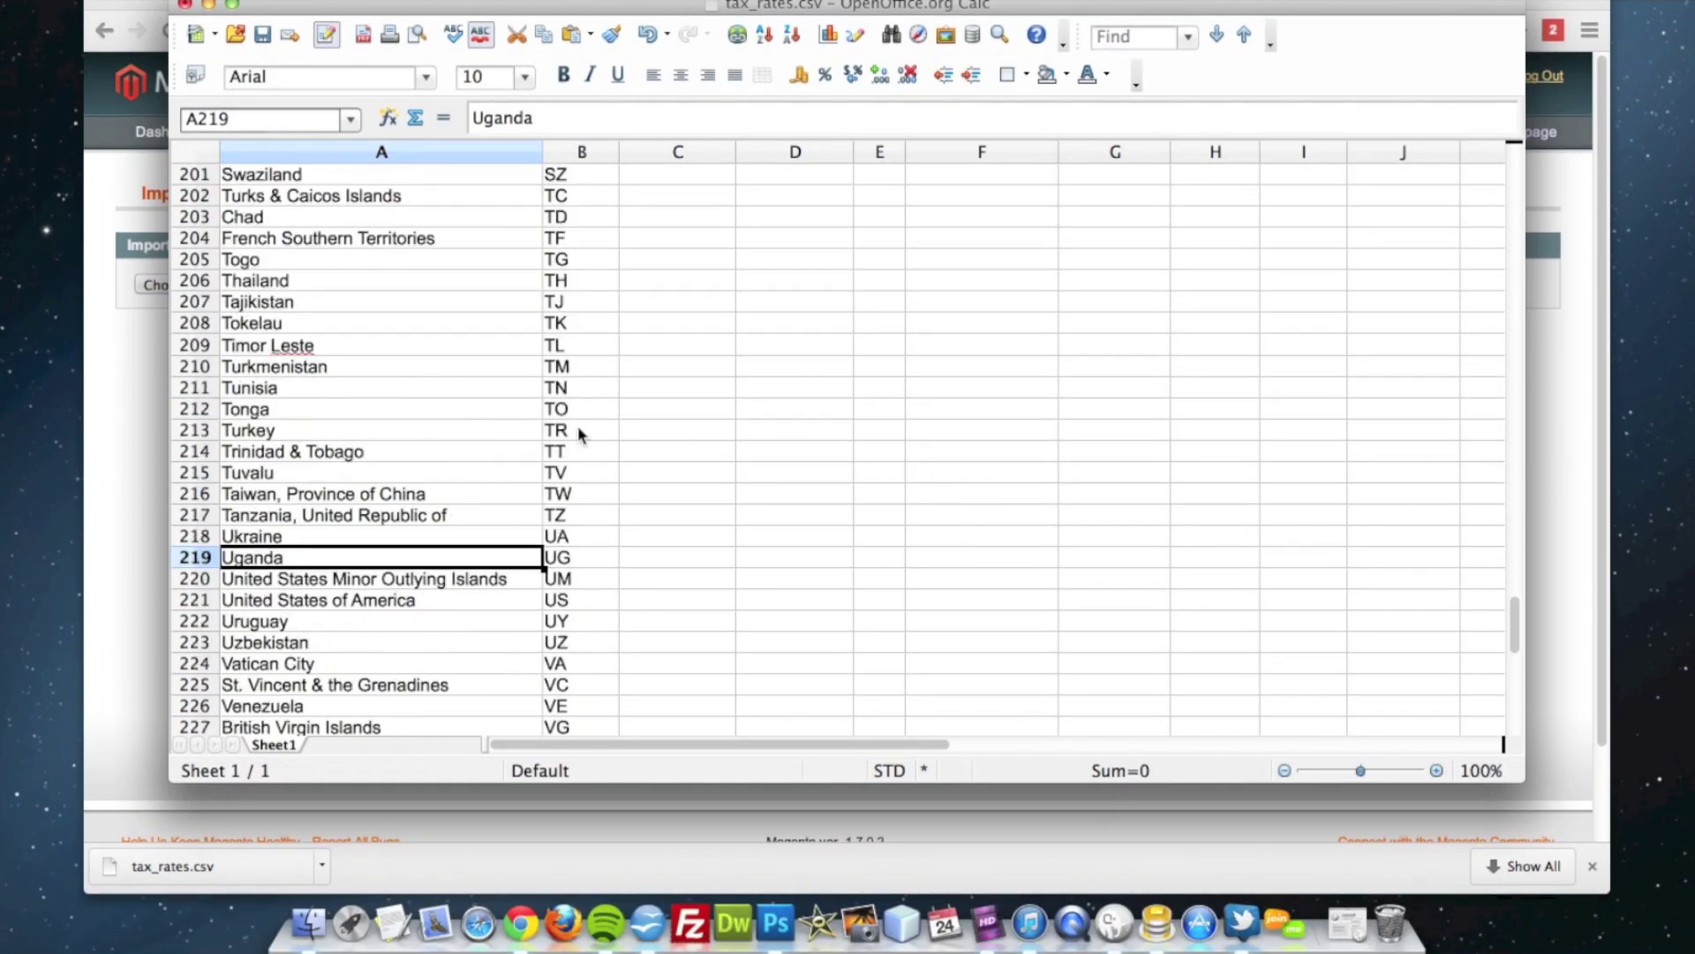
{"action": "scroll", "coordinate": [585, 464], "scroll_direction": "up", "scroll_amount": 12}
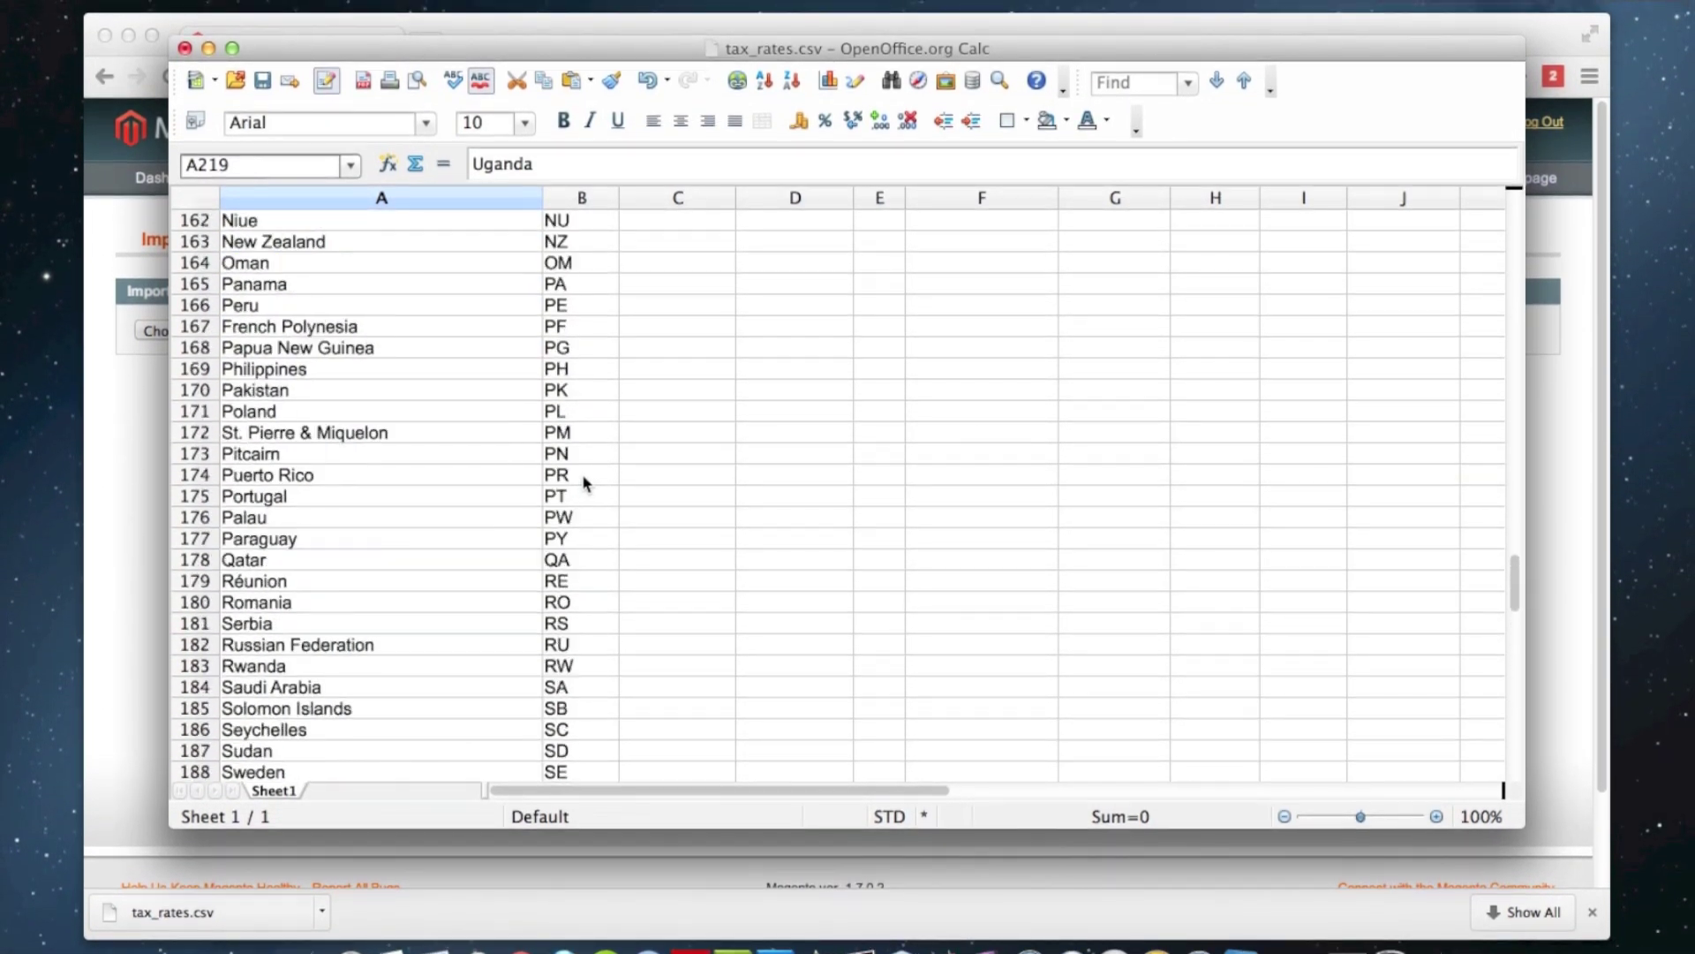
{"action": "scroll", "coordinate": [581, 473], "scroll_direction": "up", "scroll_amount": 20}
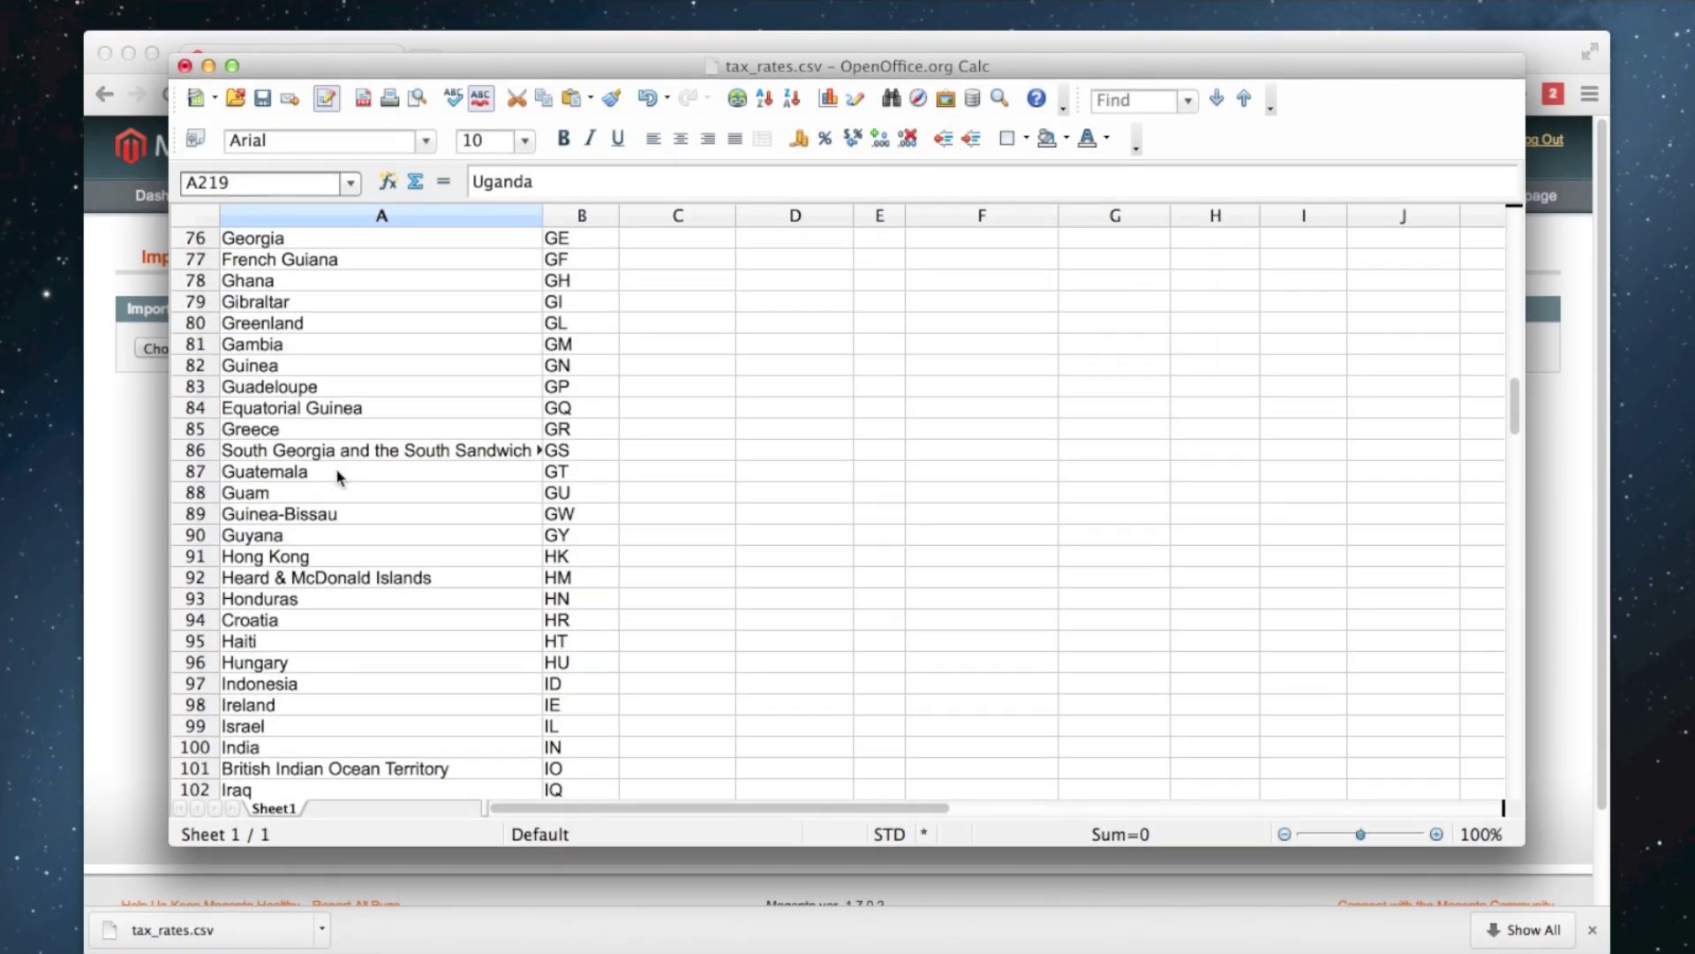
{"action": "scroll", "coordinate": [526, 401], "scroll_direction": "up", "scroll_amount": 1}
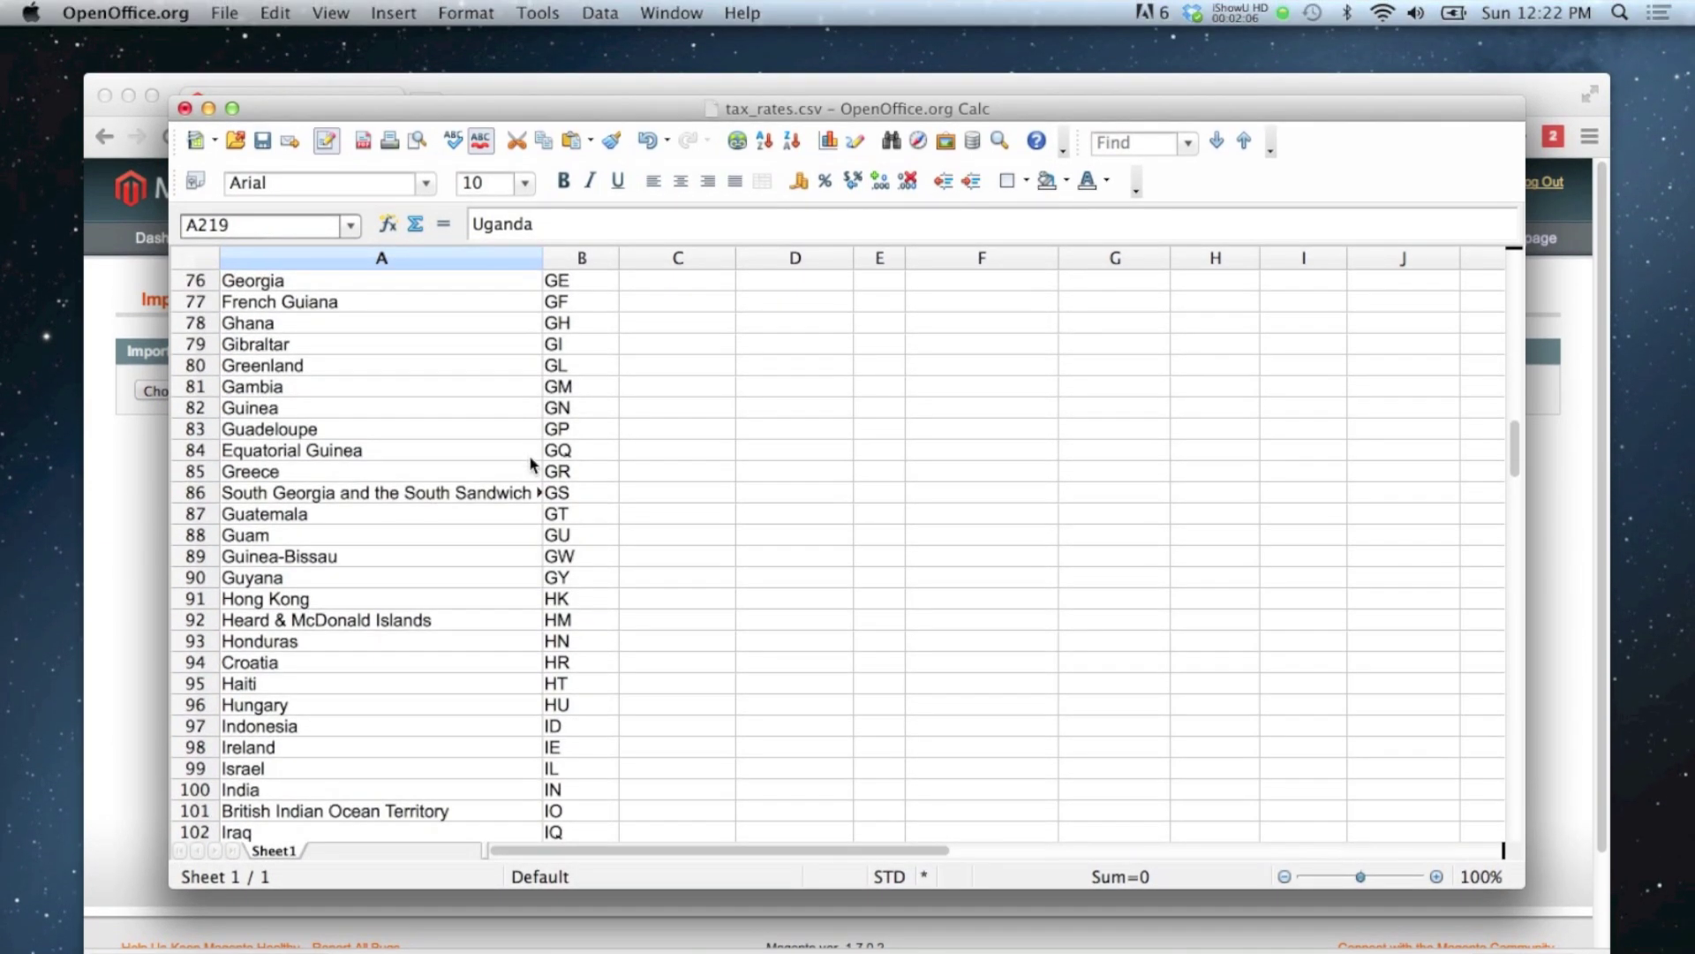
{"action": "scroll", "coordinate": [368, 449], "scroll_direction": "up", "scroll_amount": 3}
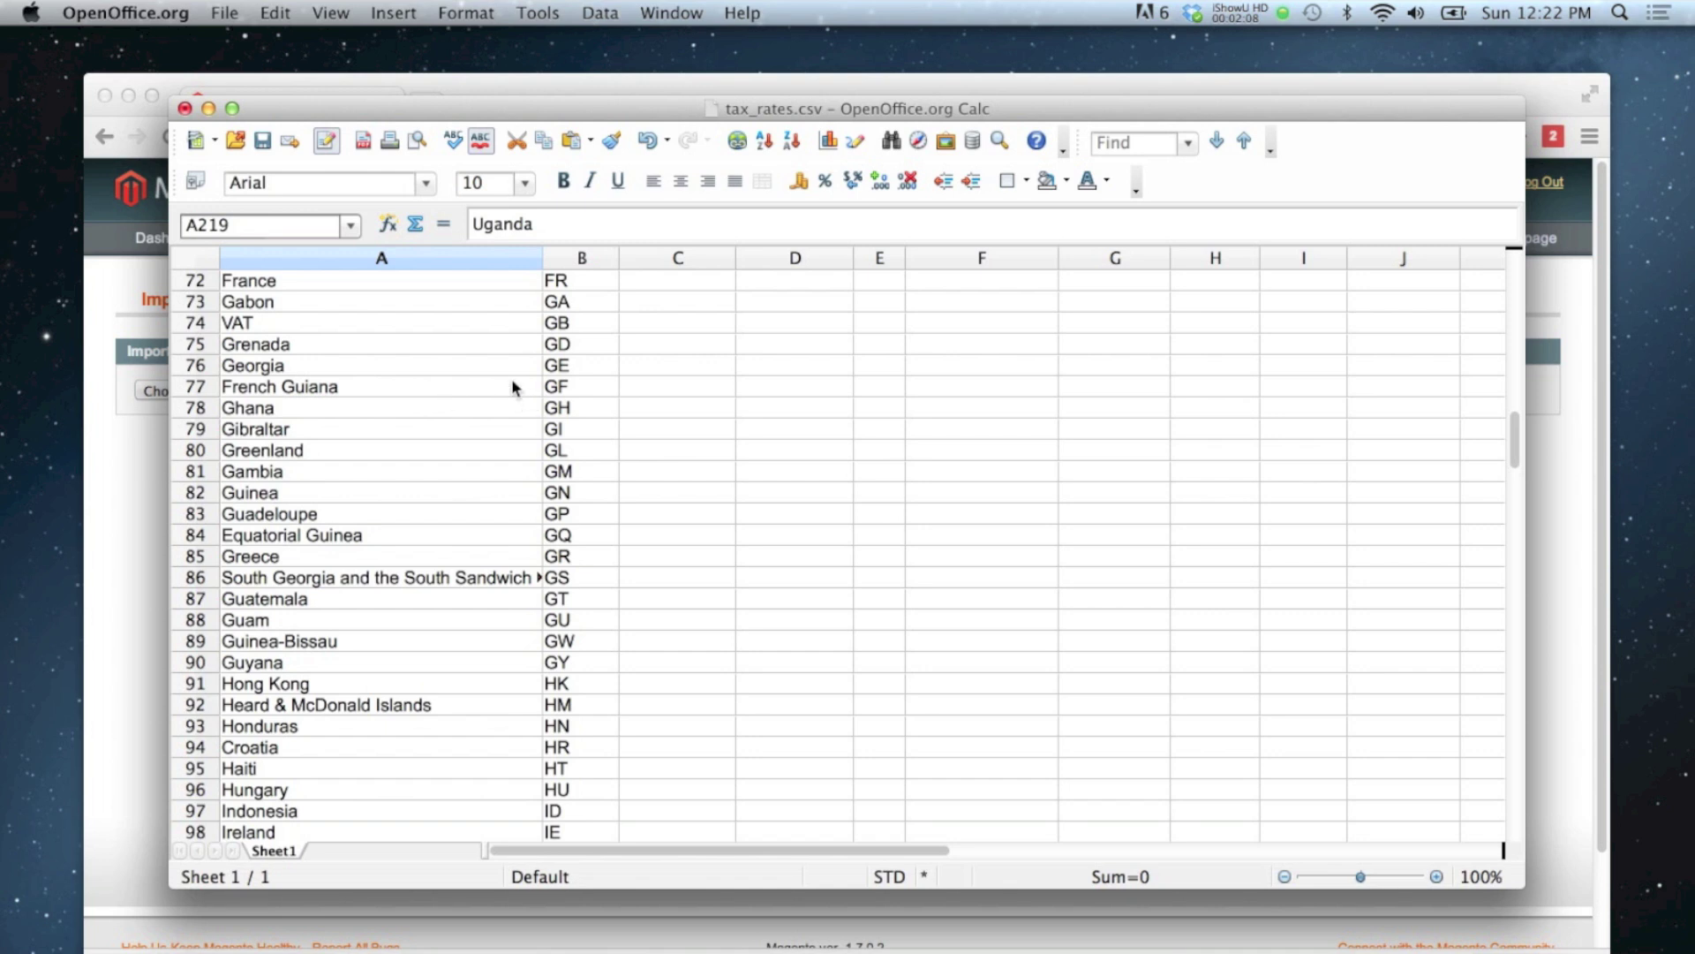
{"action": "left_click", "coordinate": [197, 324]}
{"action": "left_click", "coordinate": [240, 322]}
{"action": "double_click", "coordinate": [241, 322]}
{"action": "left_click_drag", "start_coordinate": [241, 321], "coordinate": [223, 322]}
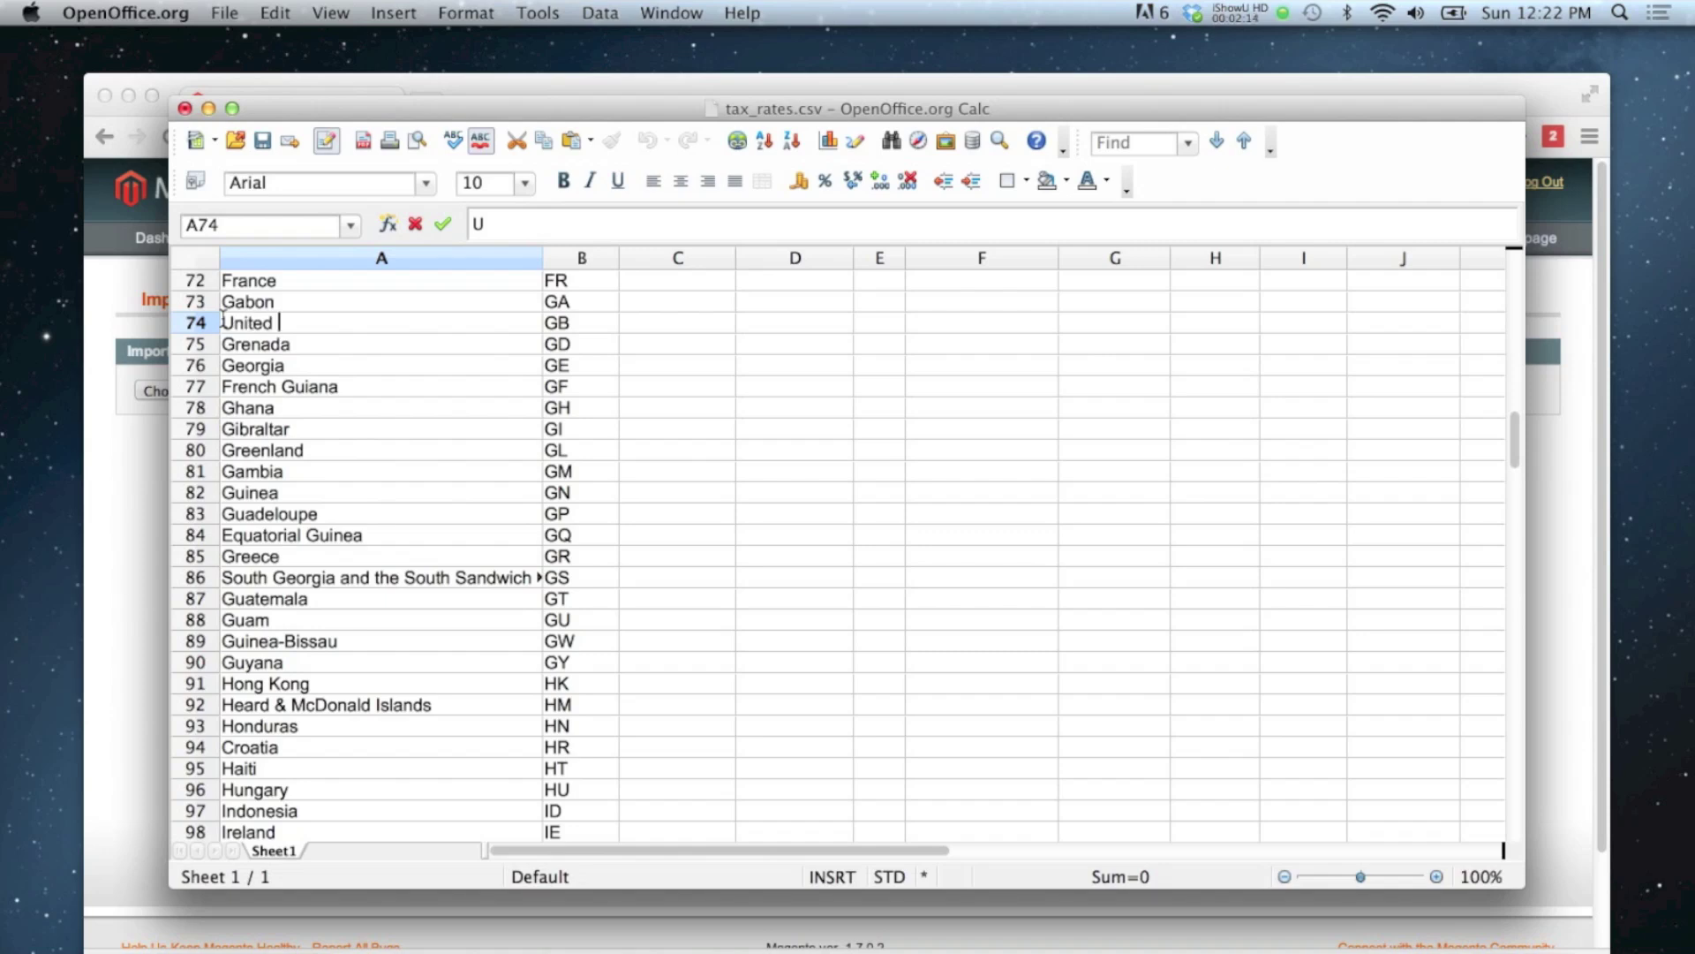
{"action": "type", "text": "United Kingdom"}
{"action": "key", "text": "Return"}
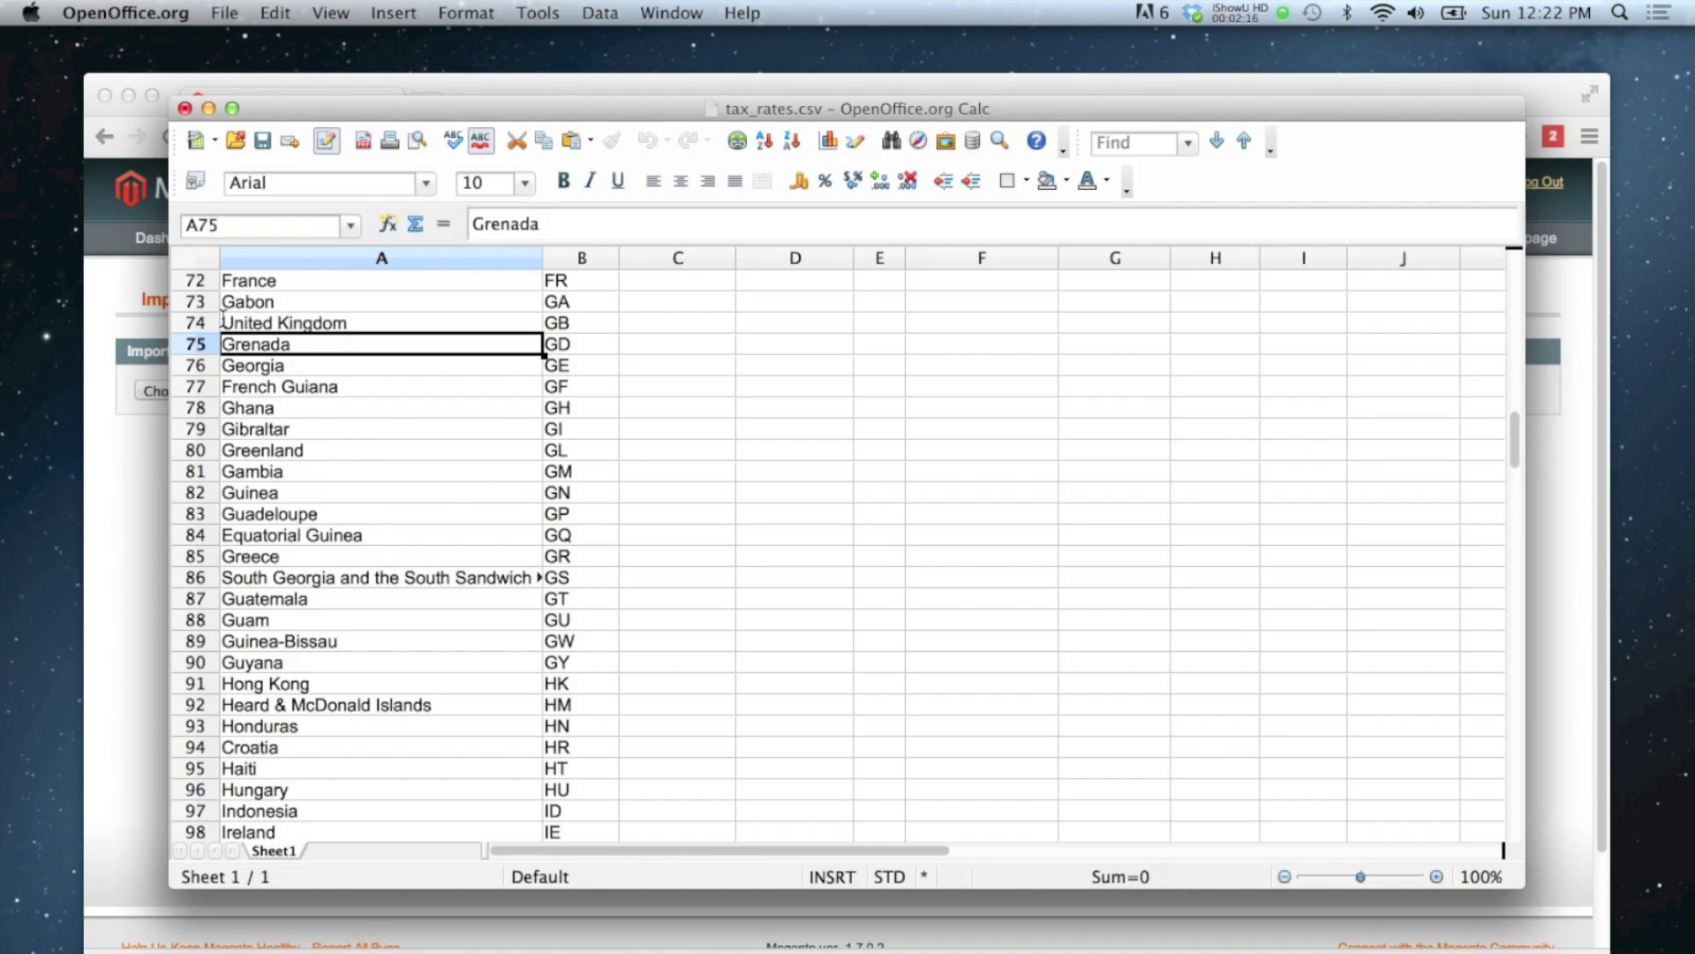
{"action": "scroll", "coordinate": [985, 375], "scroll_direction": "up", "scroll_amount": 4}
{"action": "scroll", "coordinate": [984, 376], "scroll_direction": "up", "scroll_amount": 20}
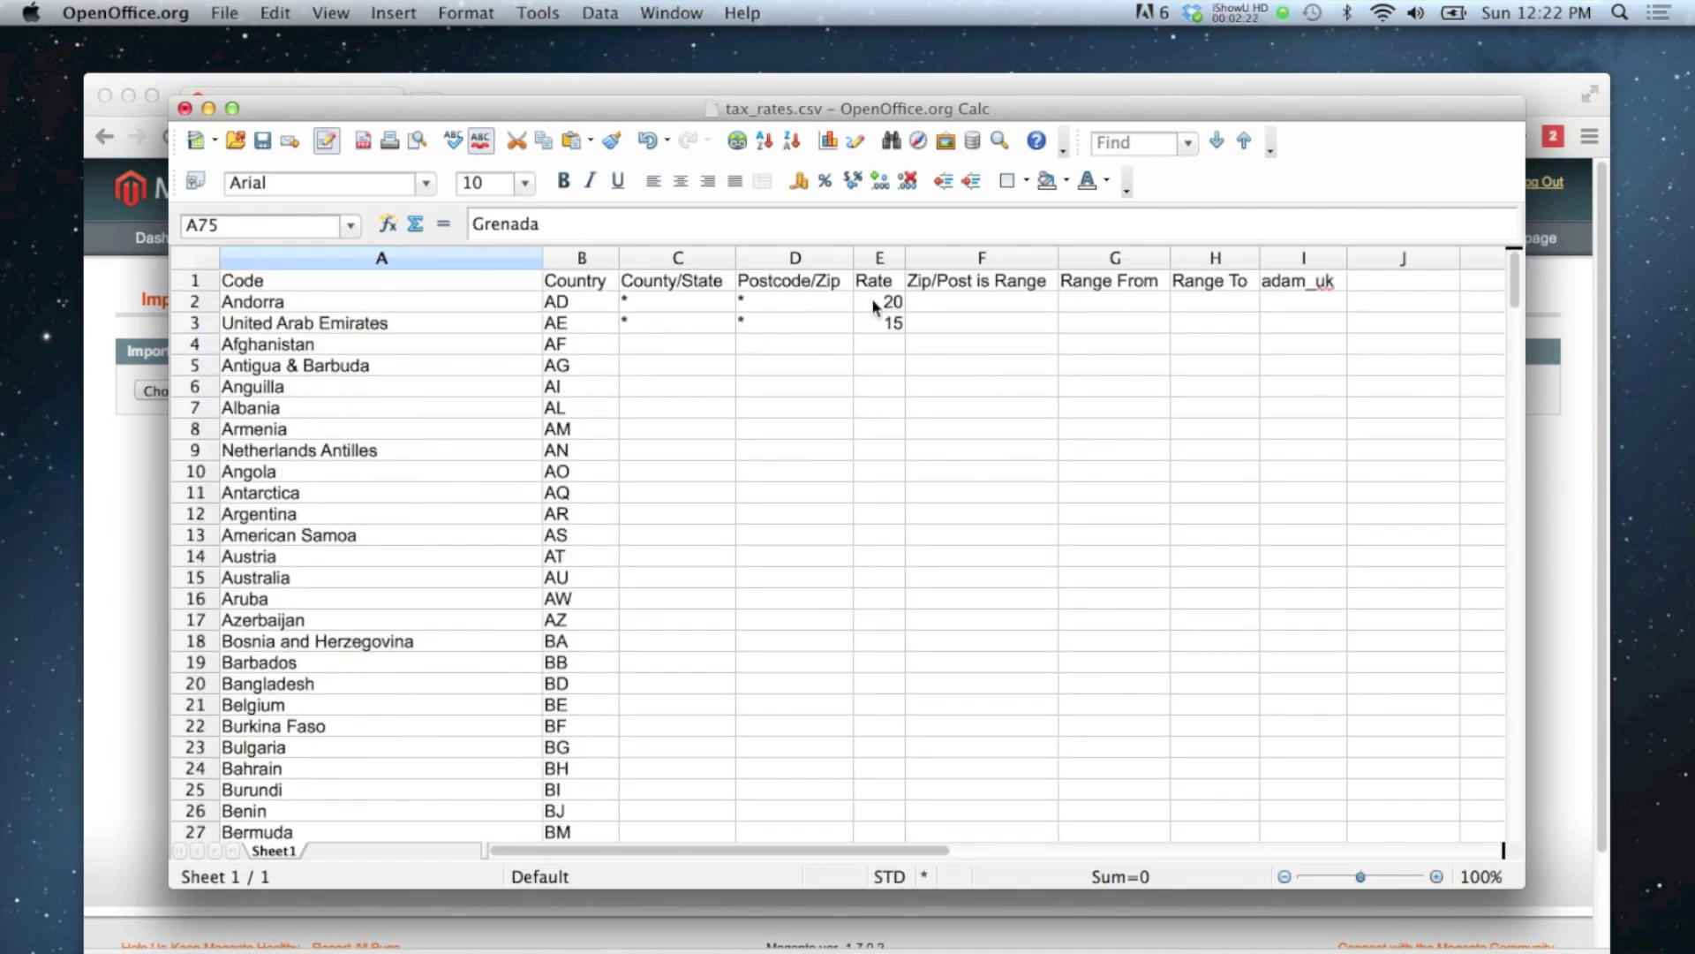
Copy the 20 rate from E2 over the 15 in E3
{"action": "left_click", "coordinate": [881, 305]}
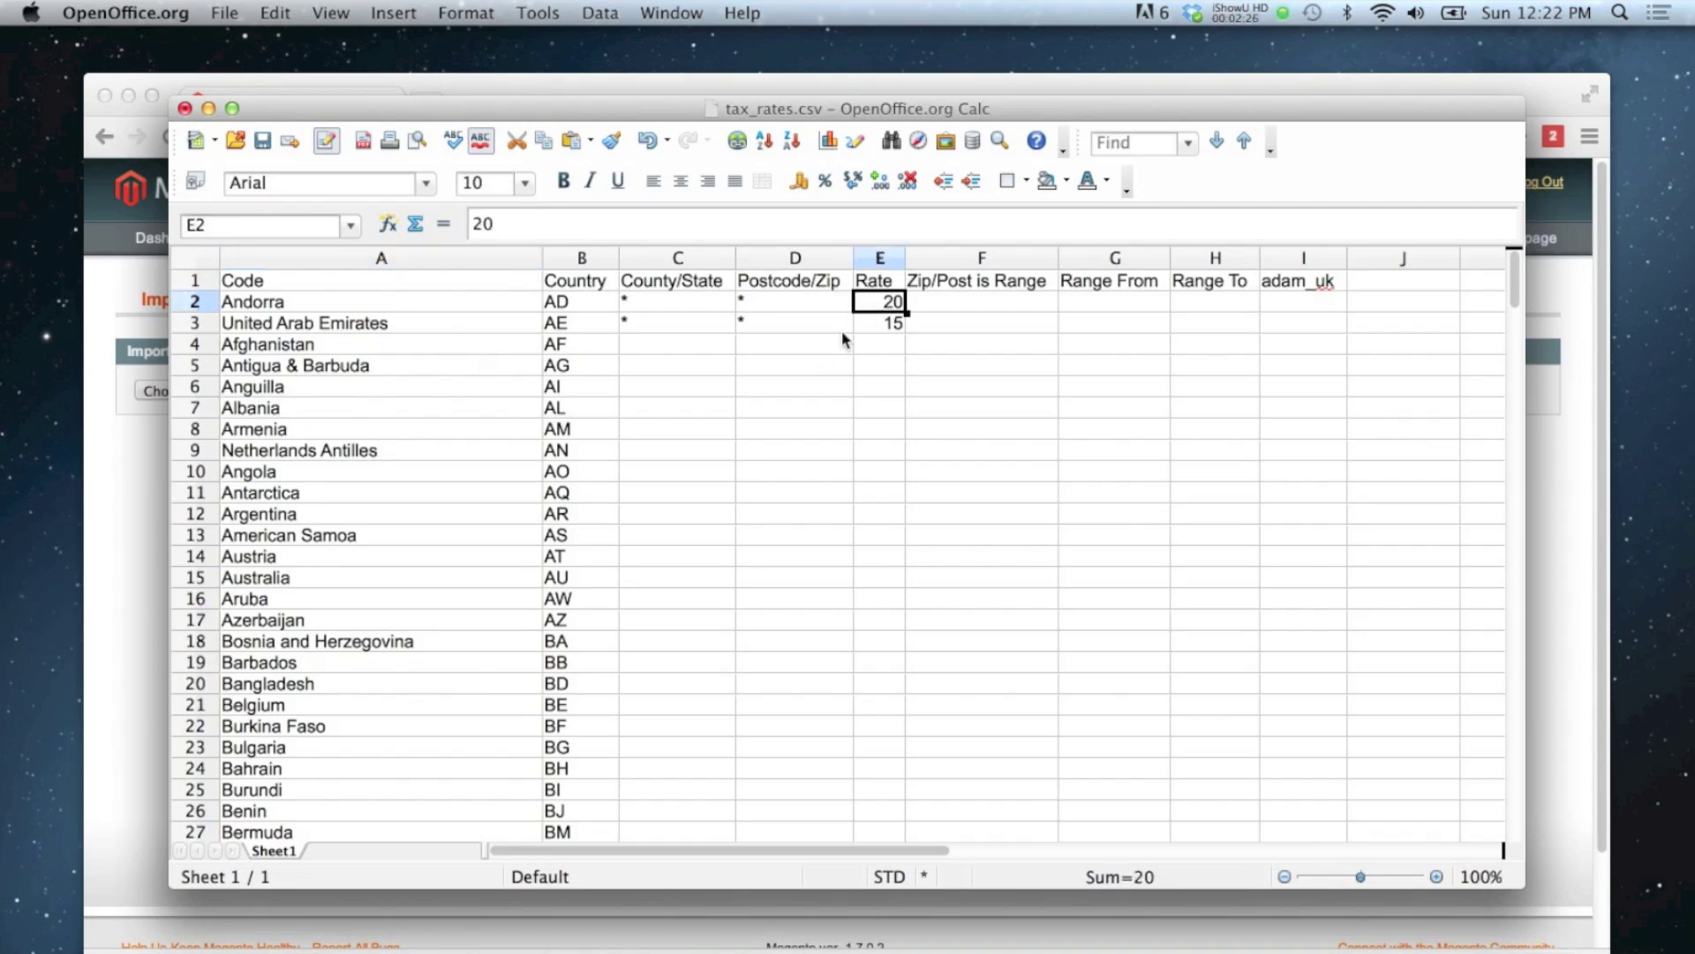
{"action": "left_click", "coordinate": [864, 325]}
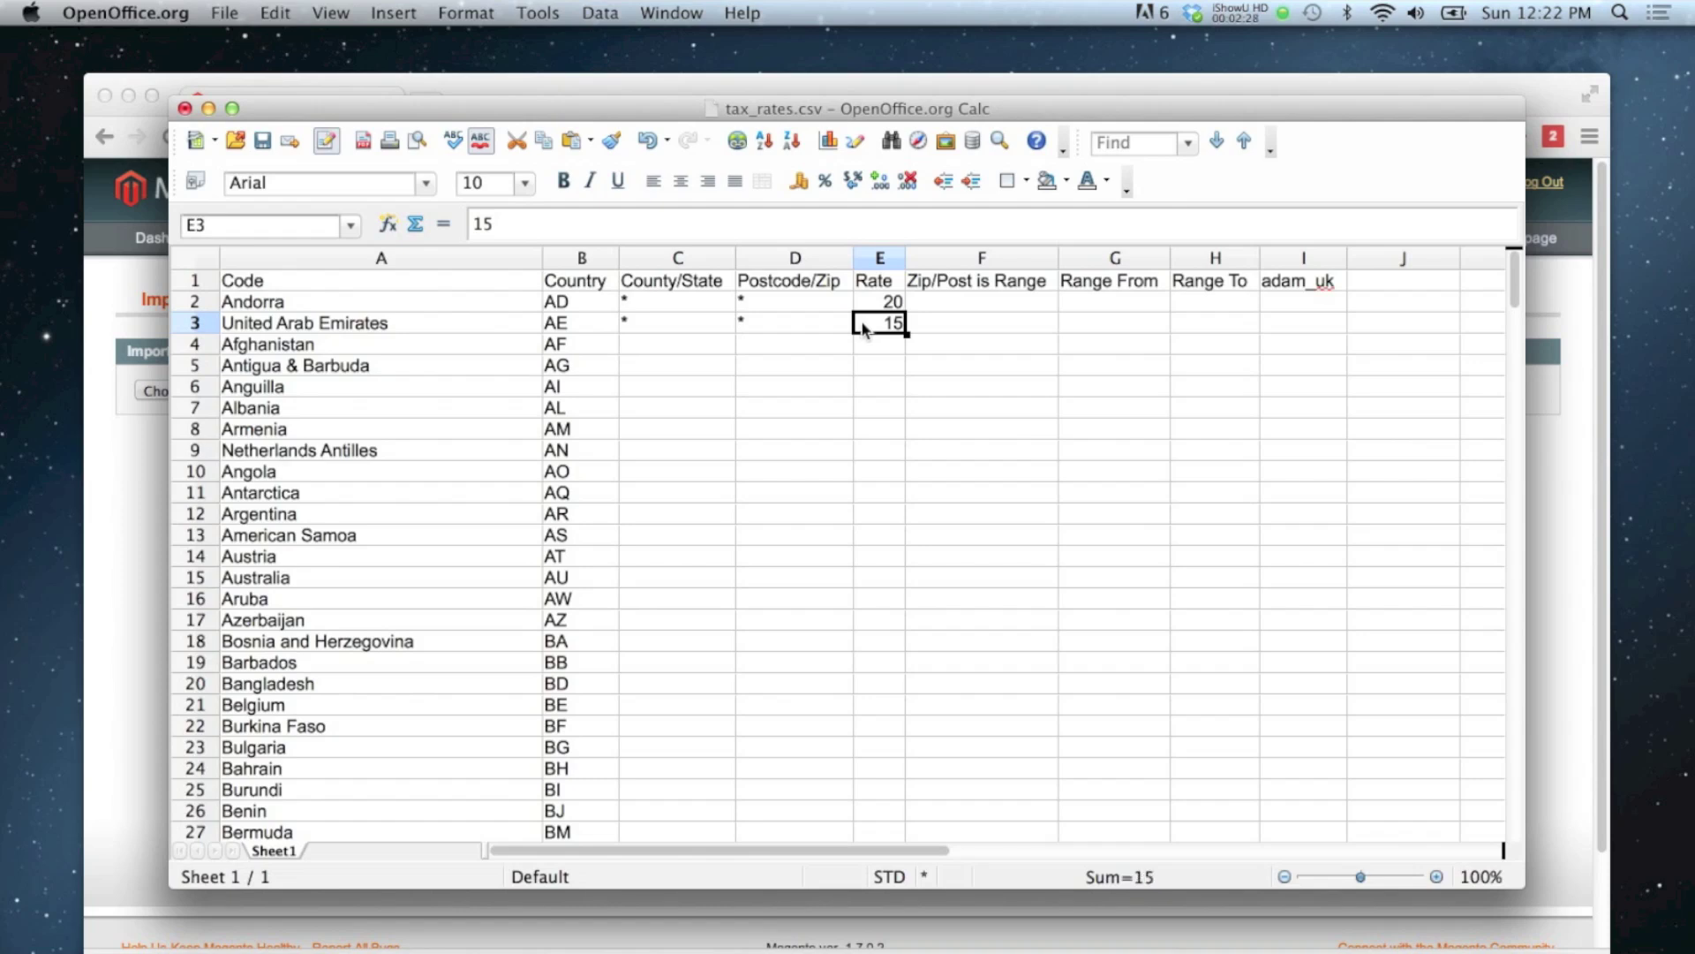
{"action": "left_click", "coordinate": [880, 303]}
{"action": "key", "text": "super+c"}
{"action": "left_click", "coordinate": [887, 322]}
{"action": "key", "text": "super+v"}
Fill C2:E3's * wildcards and 20 rate down through row 237
{"action": "left_click_drag", "start_coordinate": [670, 300], "coordinate": [906, 848]}
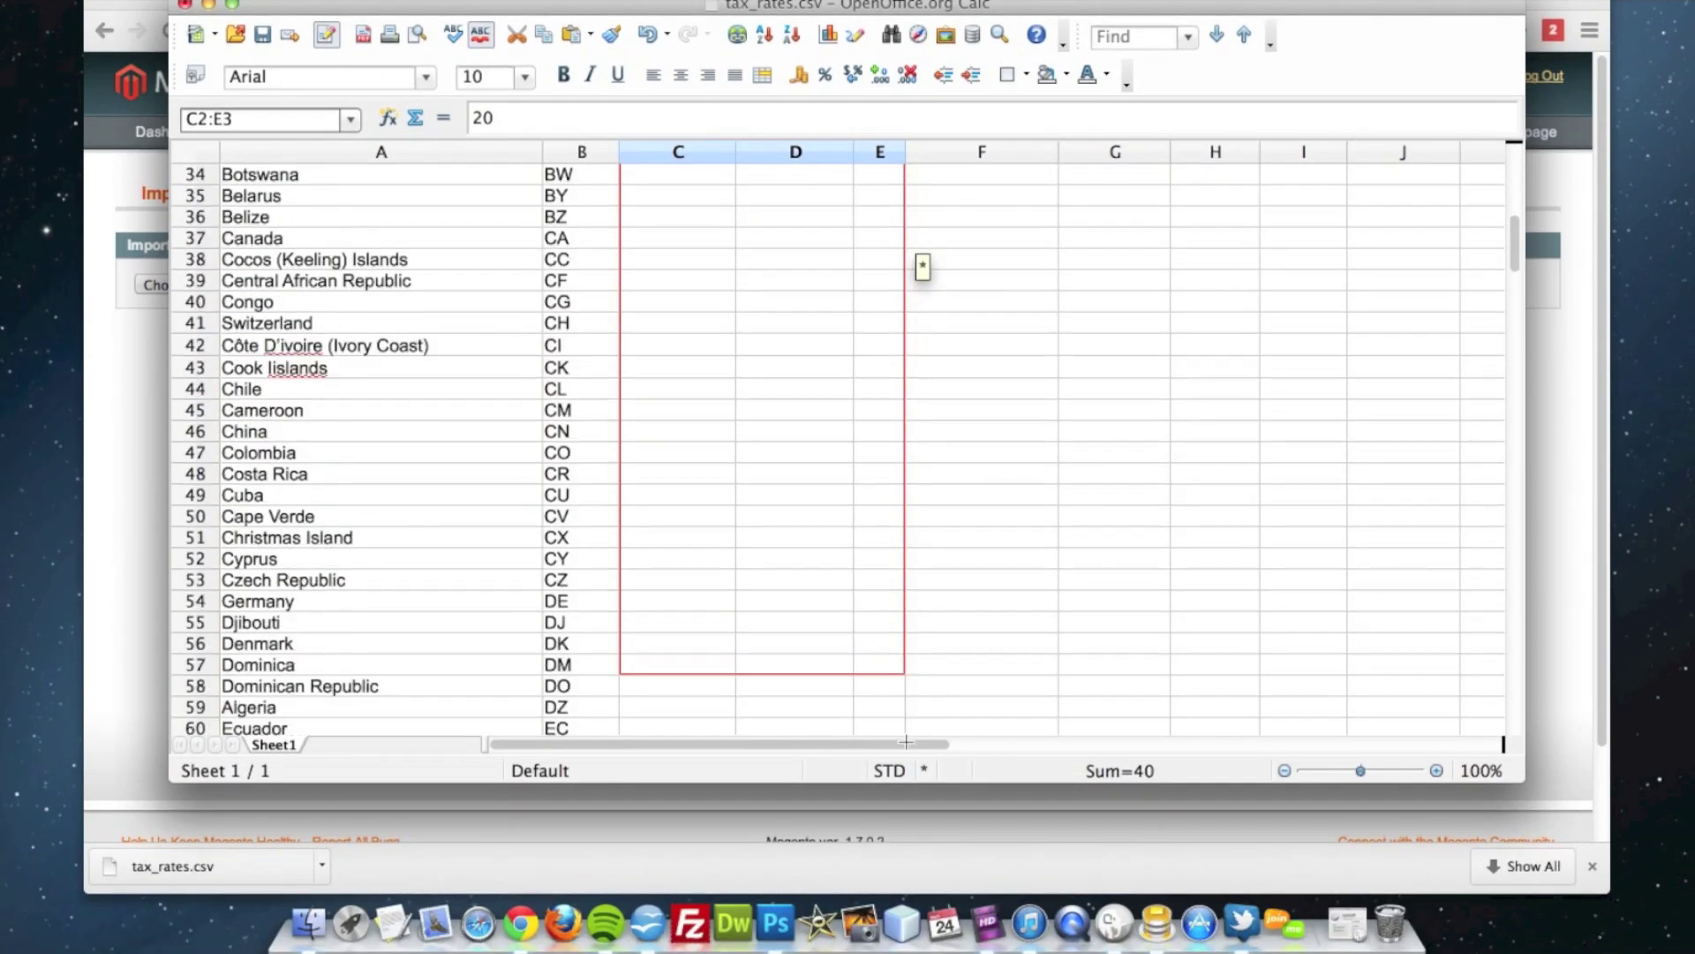
{"action": "left_click_drag", "start_coordinate": [906, 742], "coordinate": [897, 692]}
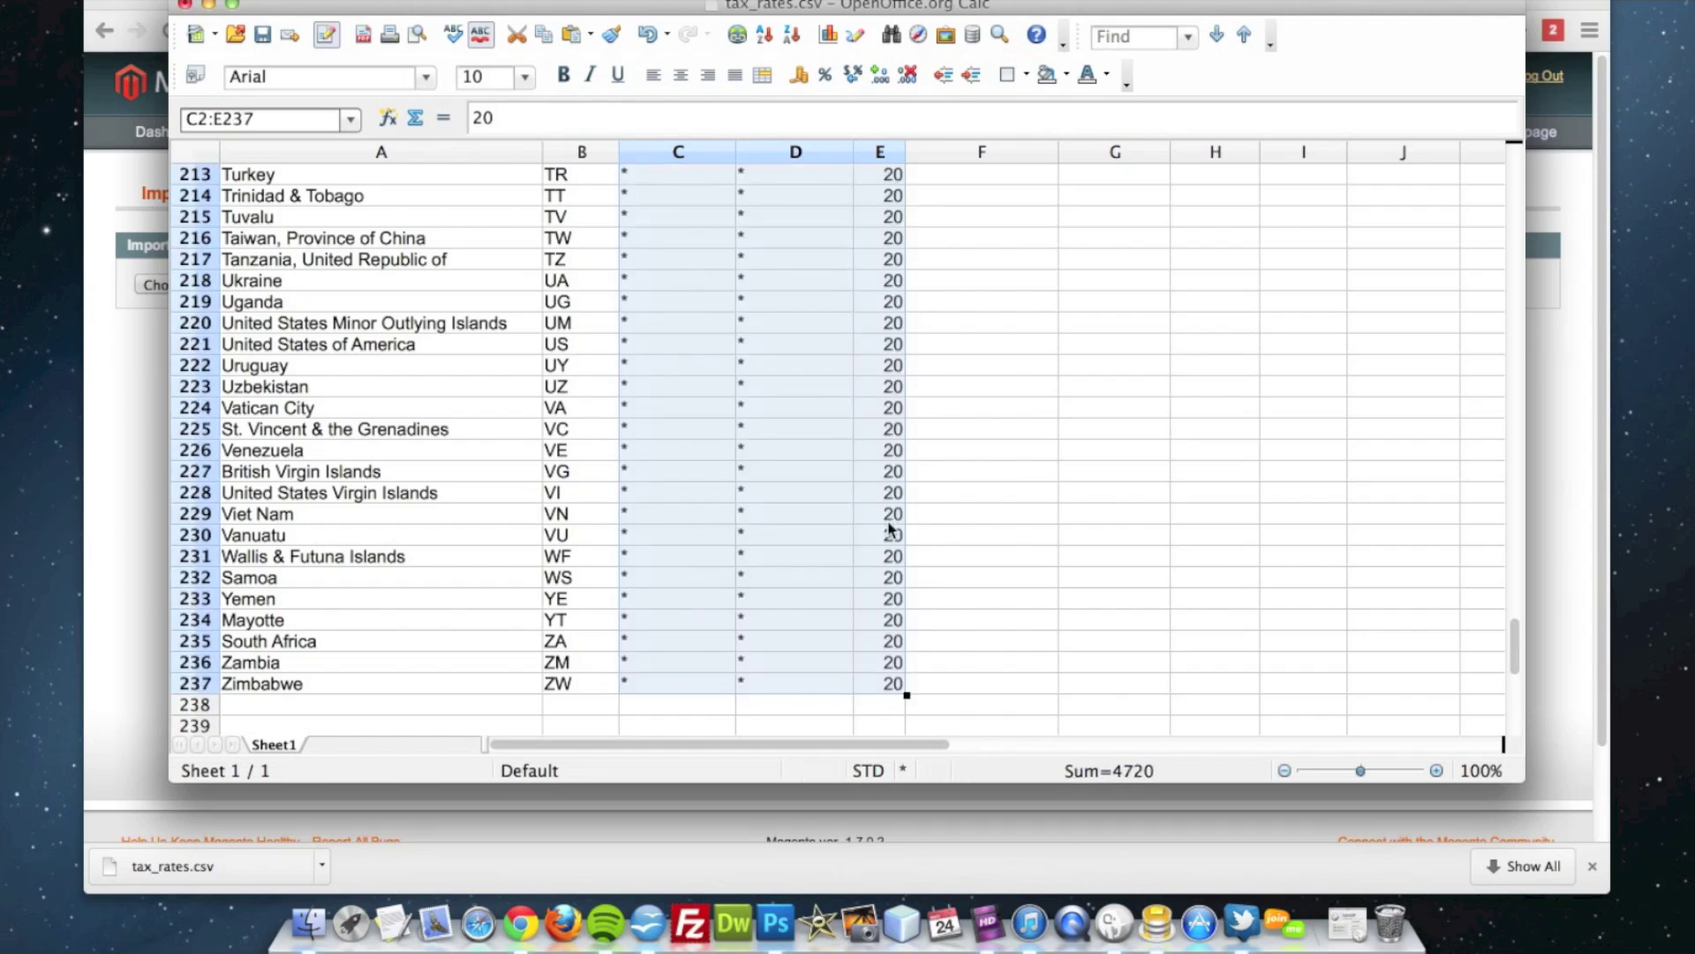
{"action": "left_click", "coordinate": [1045, 457]}
{"action": "left_click_drag", "start_coordinate": [1514, 647], "coordinate": [1491, 181]}
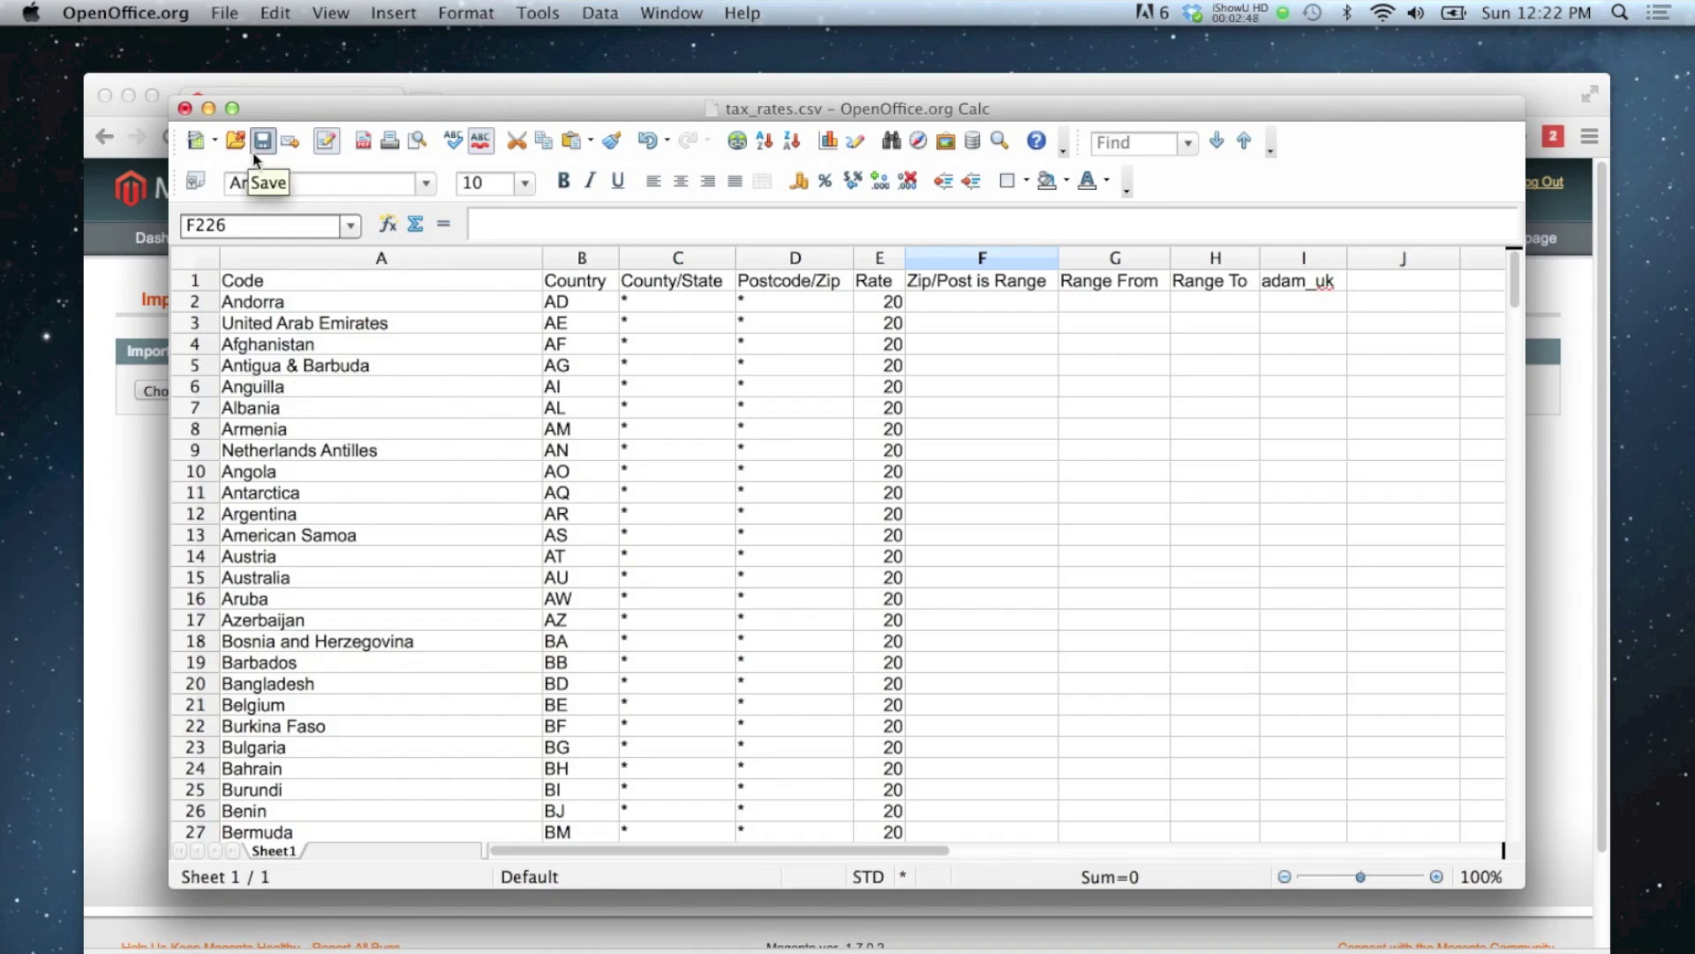
Save the sheet as tax_rates.csv on the Desktop as UTF-8 comma-separated CSV
{"action": "left_click", "coordinate": [218, 17]}
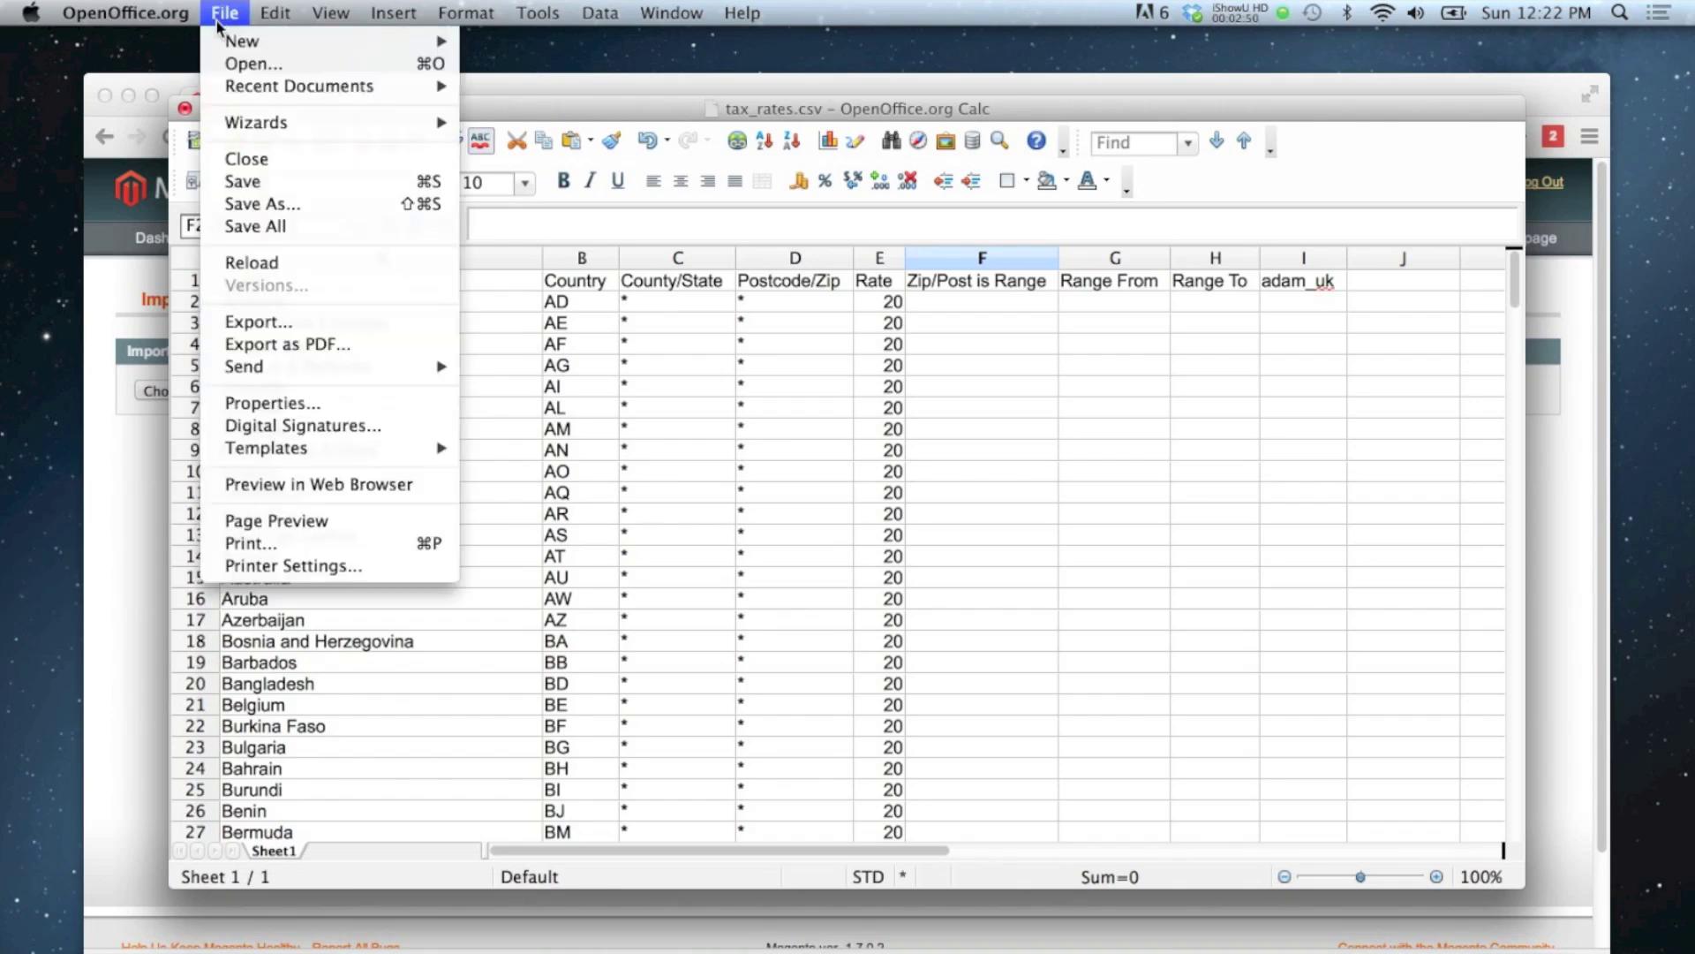
{"action": "left_click", "coordinate": [244, 197]}
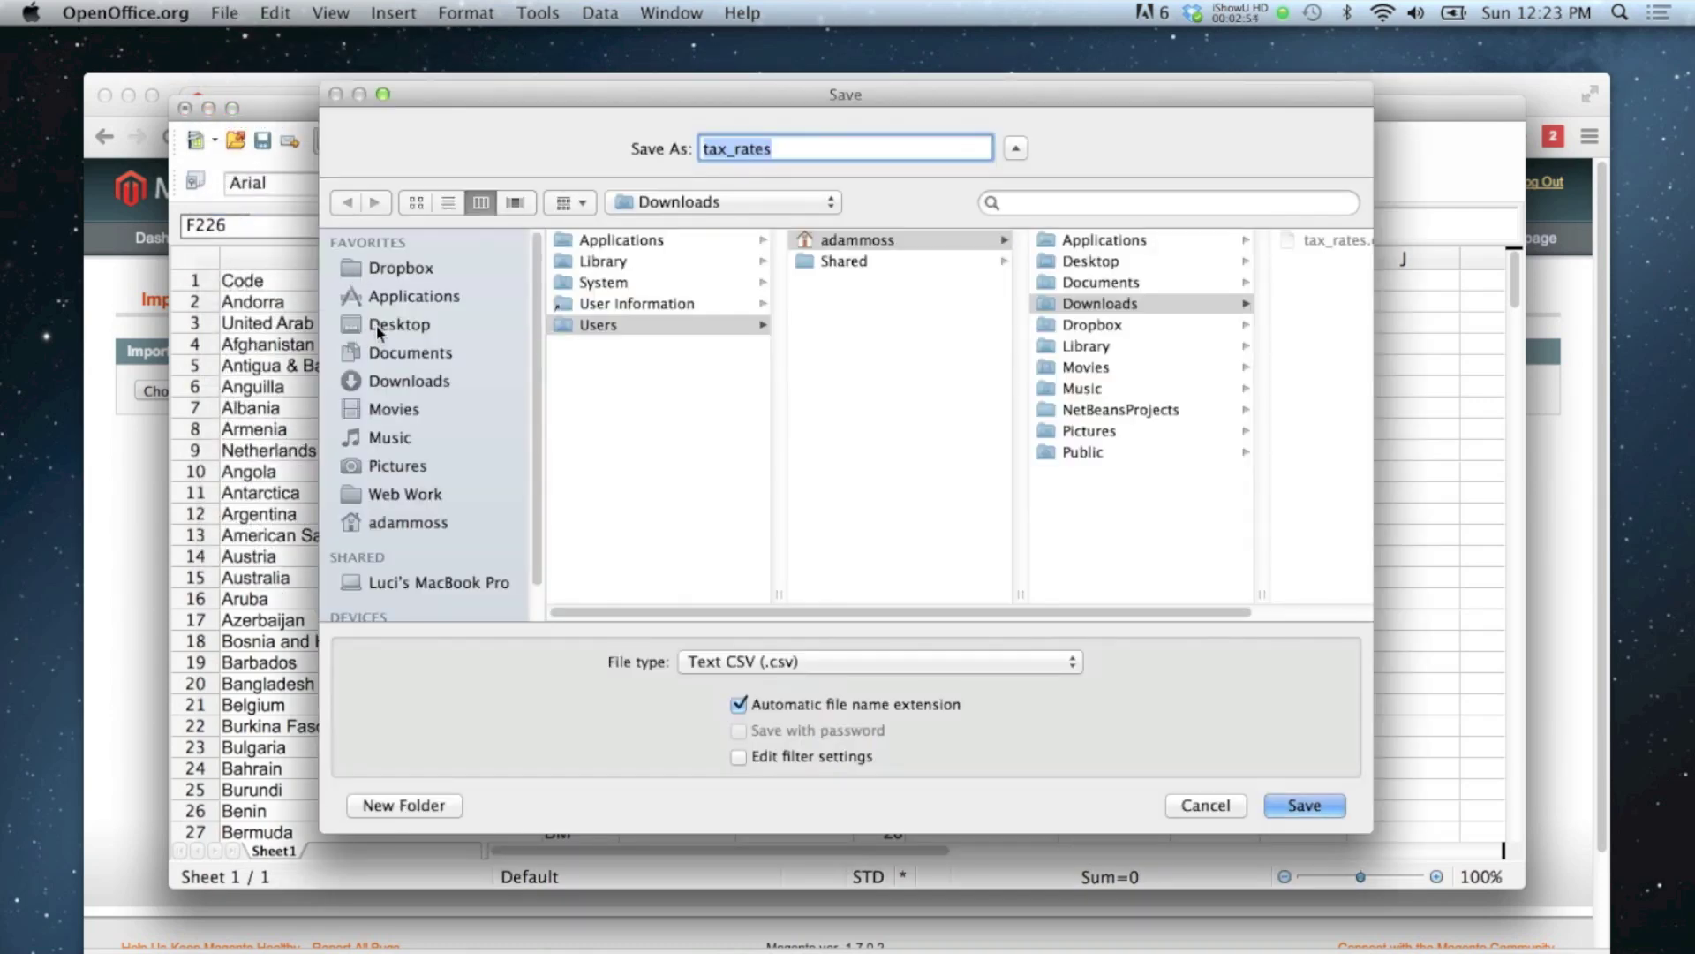
{"action": "left_click", "coordinate": [376, 326]}
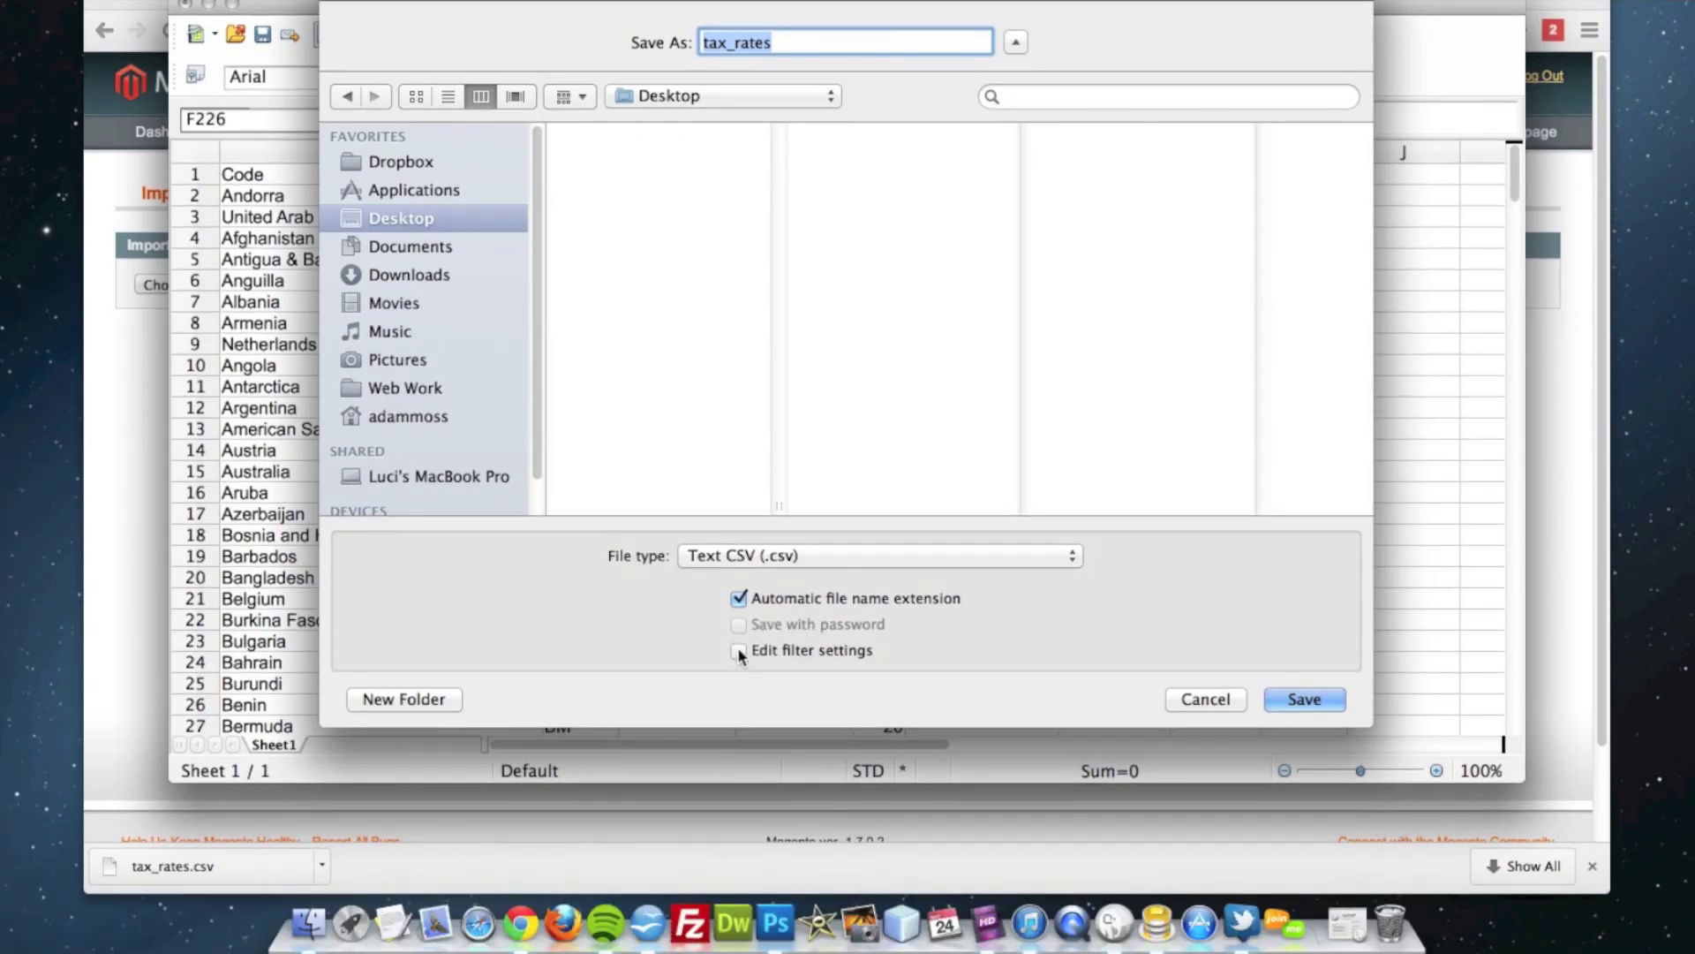
{"action": "left_click", "coordinate": [738, 756]}
{"action": "left_click", "coordinate": [1302, 700]}
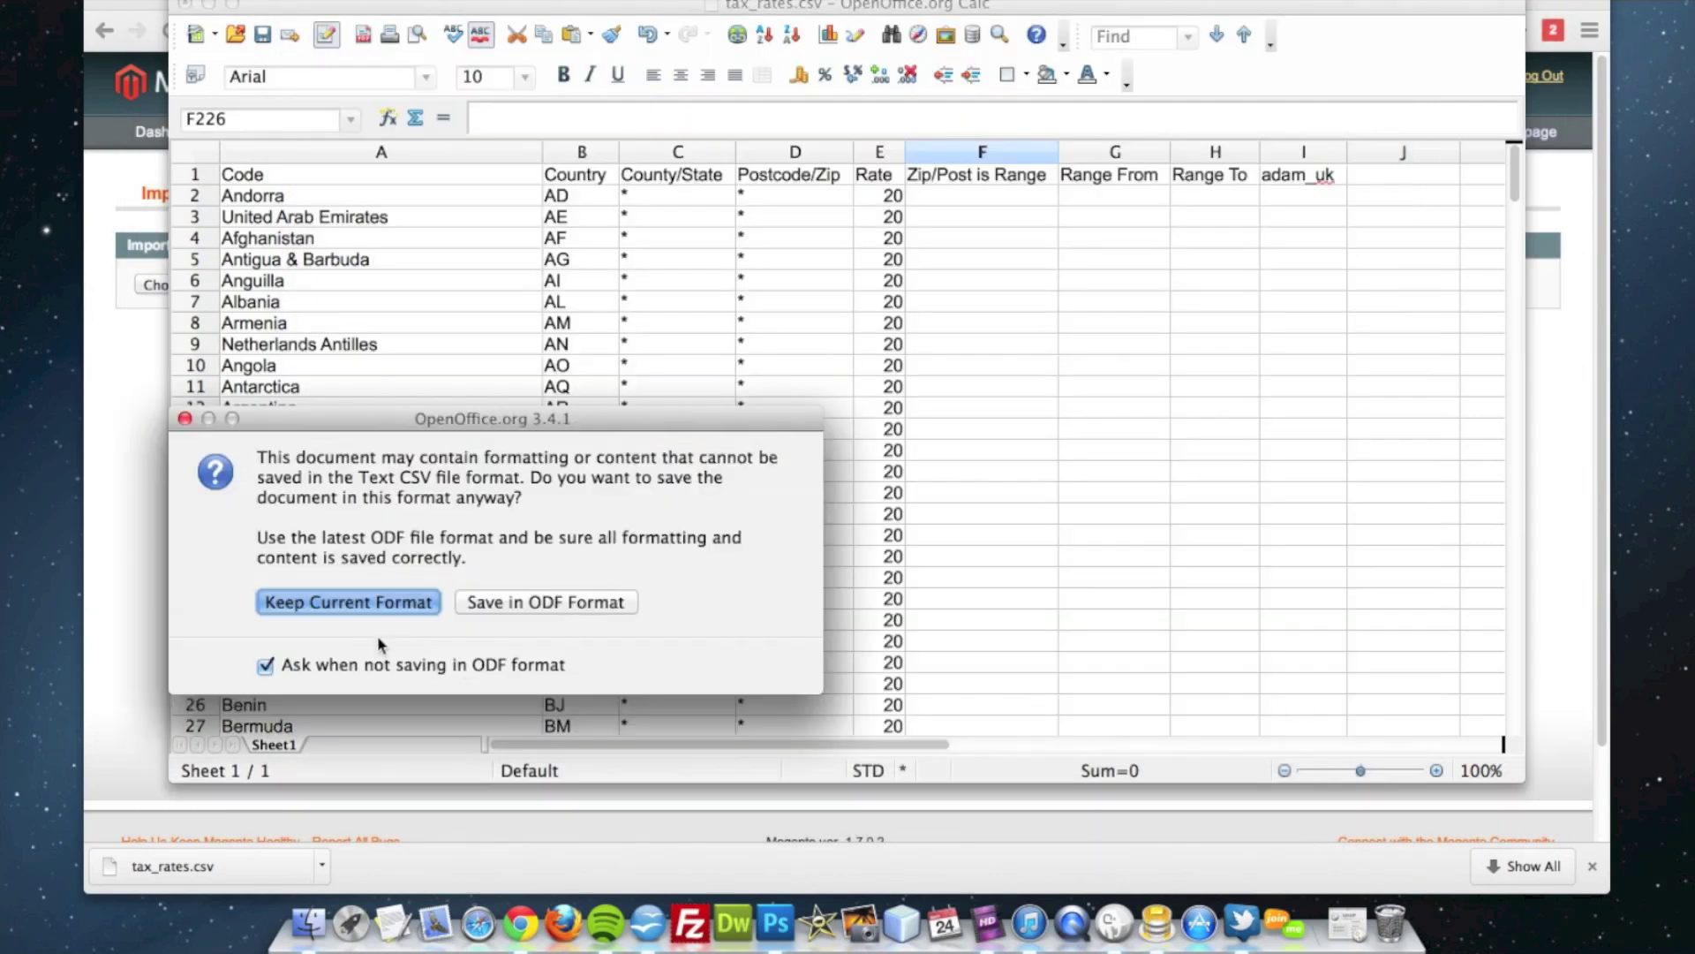
{"action": "left_click", "coordinate": [353, 605]}
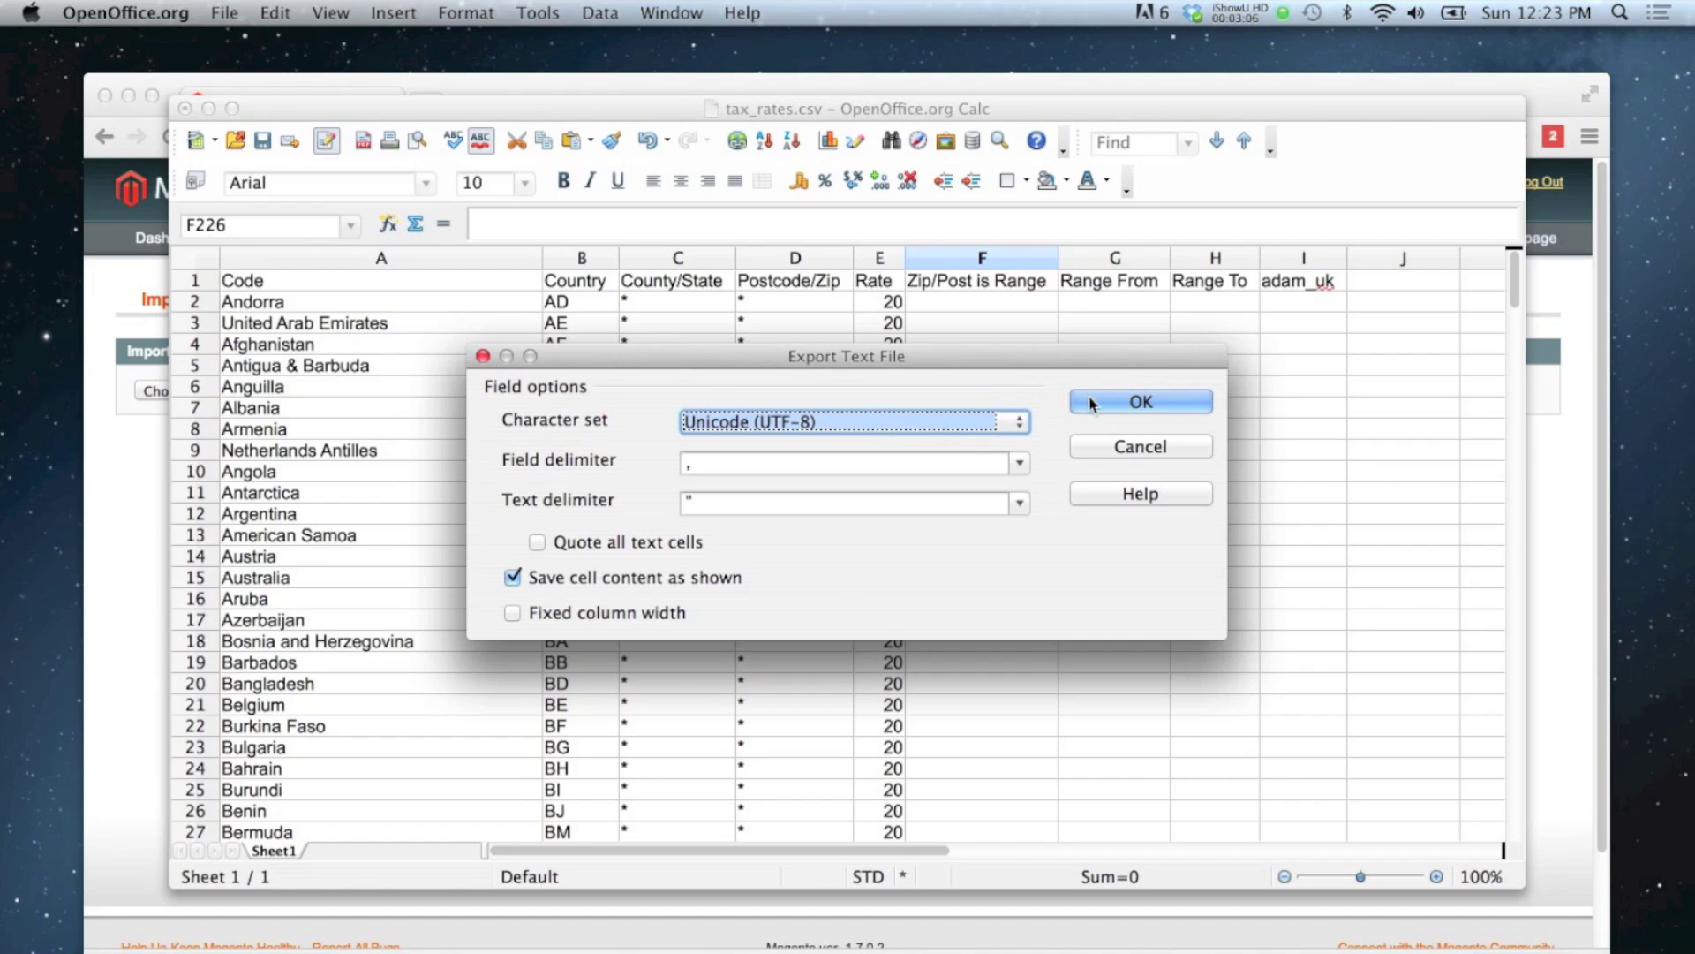
{"action": "left_click", "coordinate": [1129, 404]}
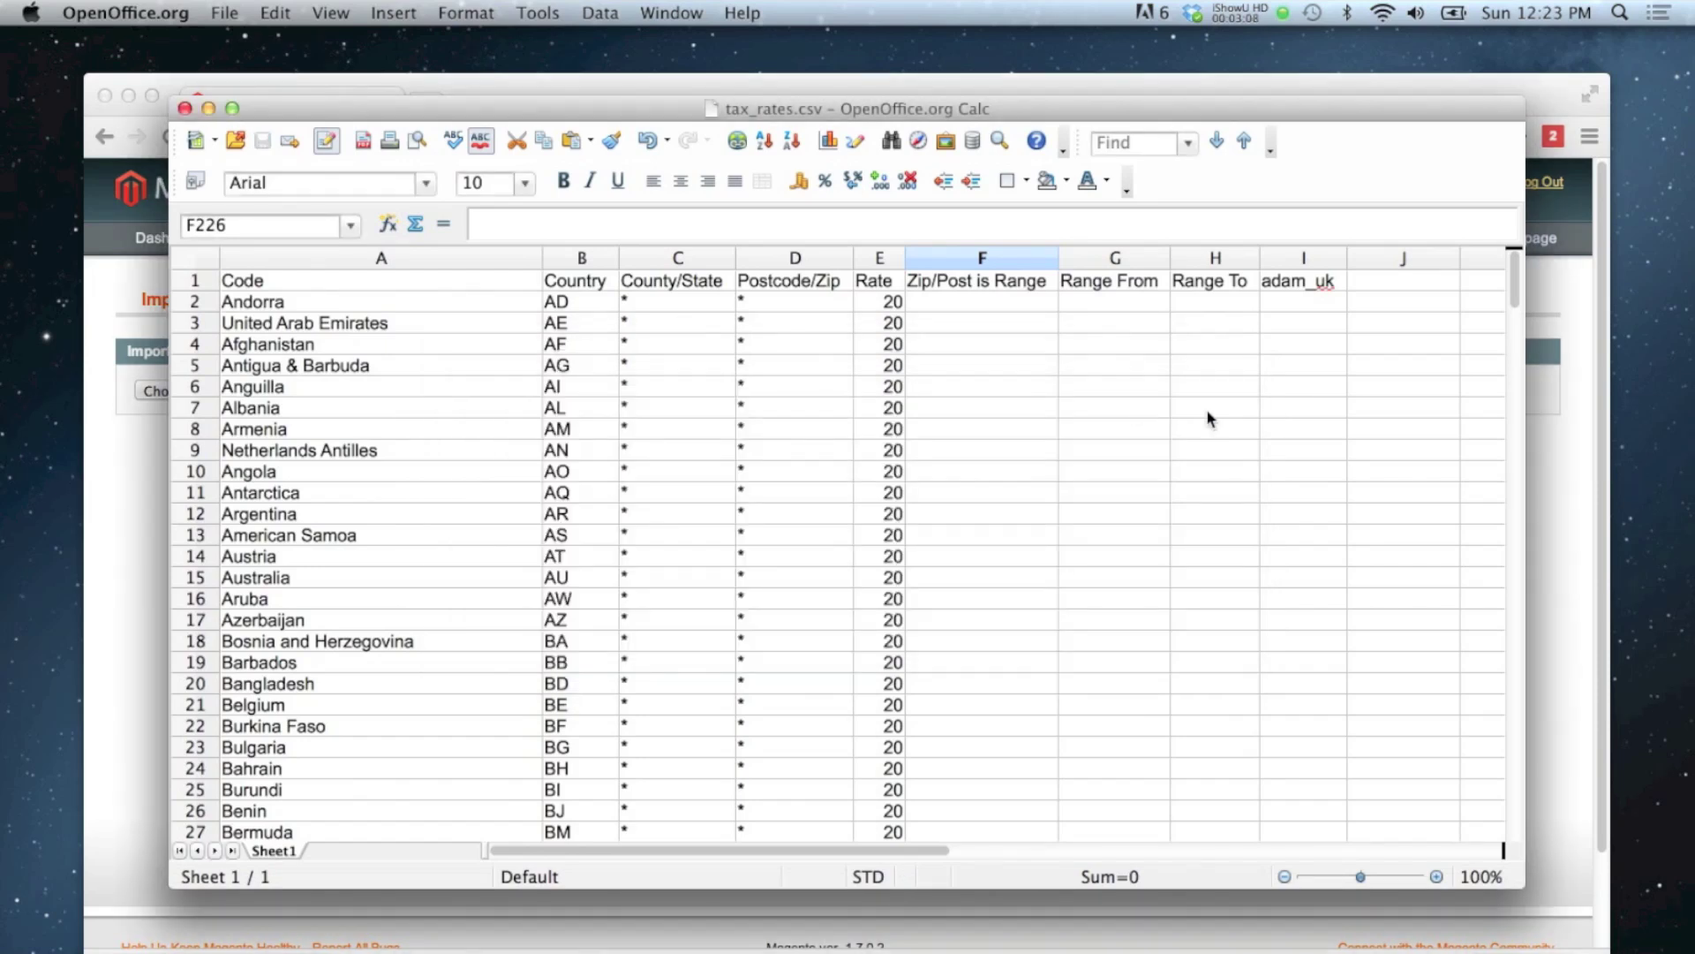
{"action": "left_click", "coordinate": [134, 505]}
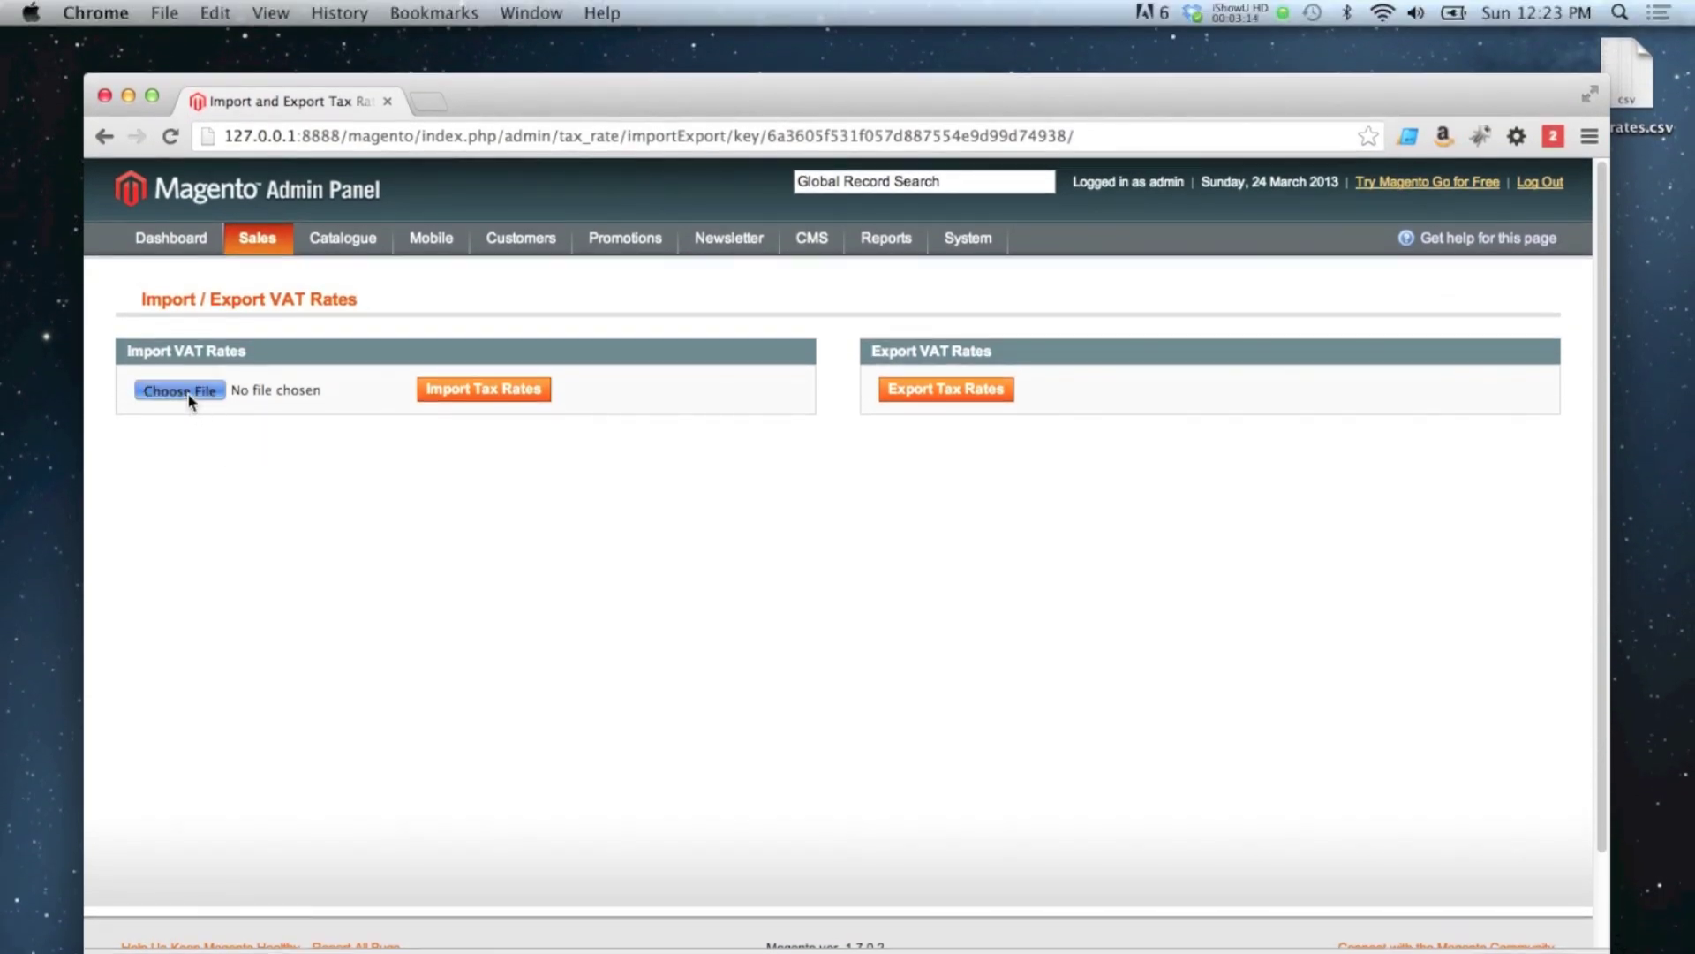
Import the tax rates from Desktop/tax_rates.csv into Magento
{"action": "left_click", "coordinate": [187, 392]}
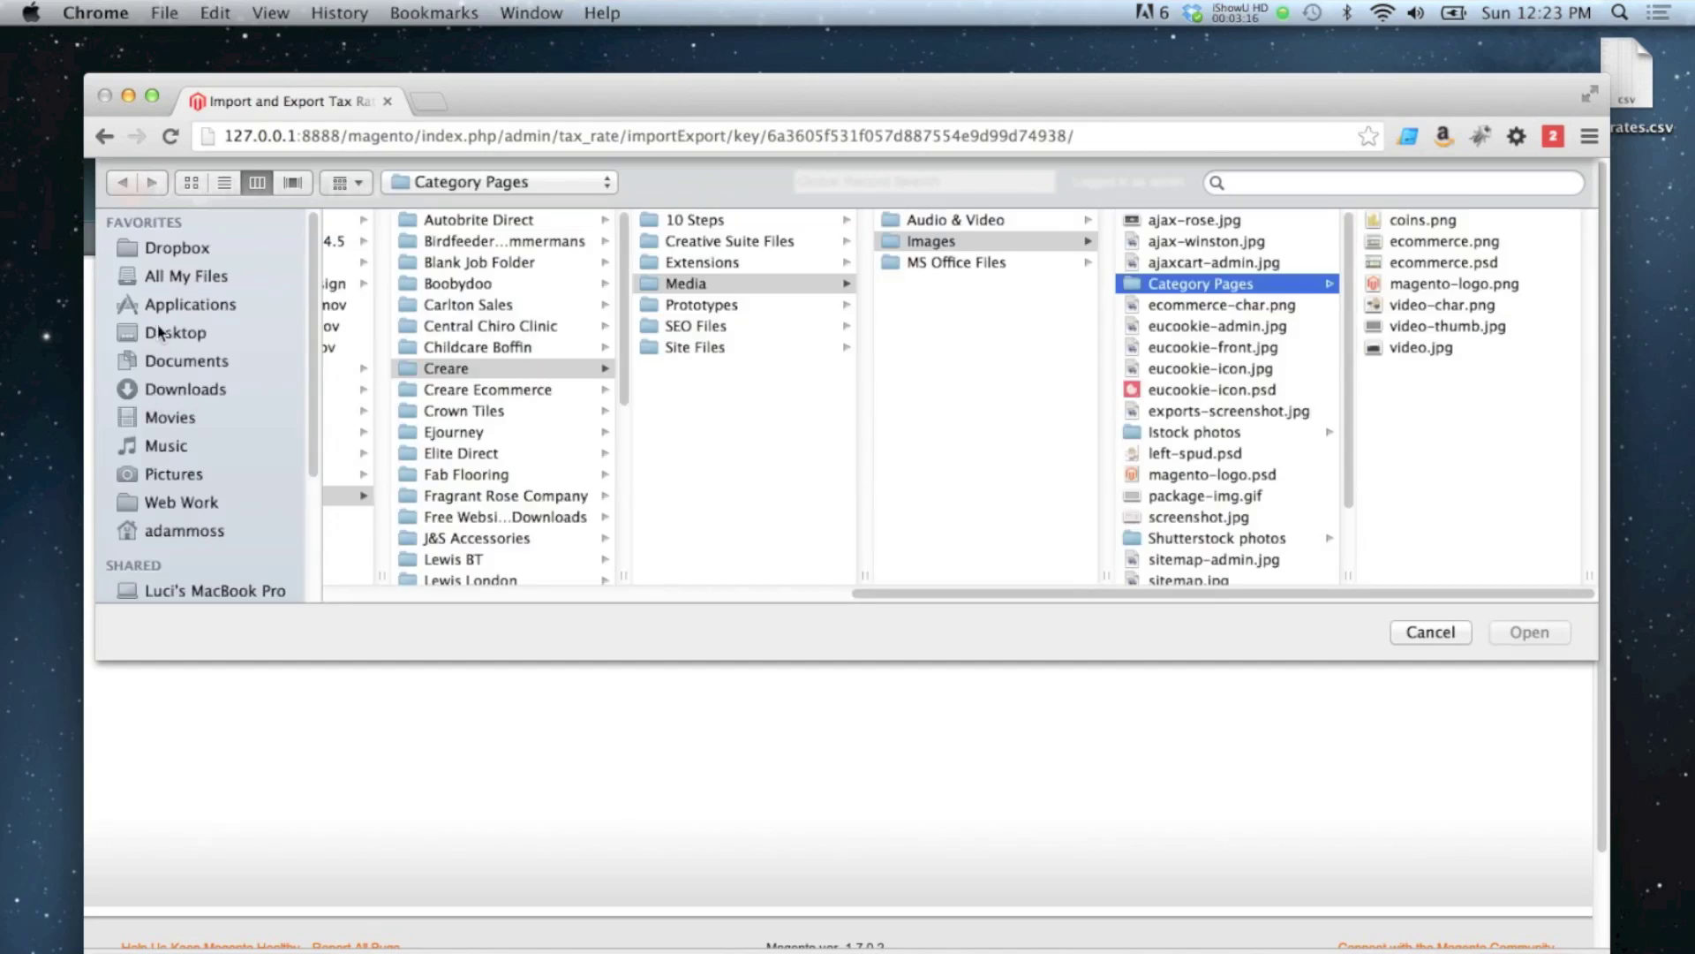
{"action": "left_click", "coordinate": [173, 334]}
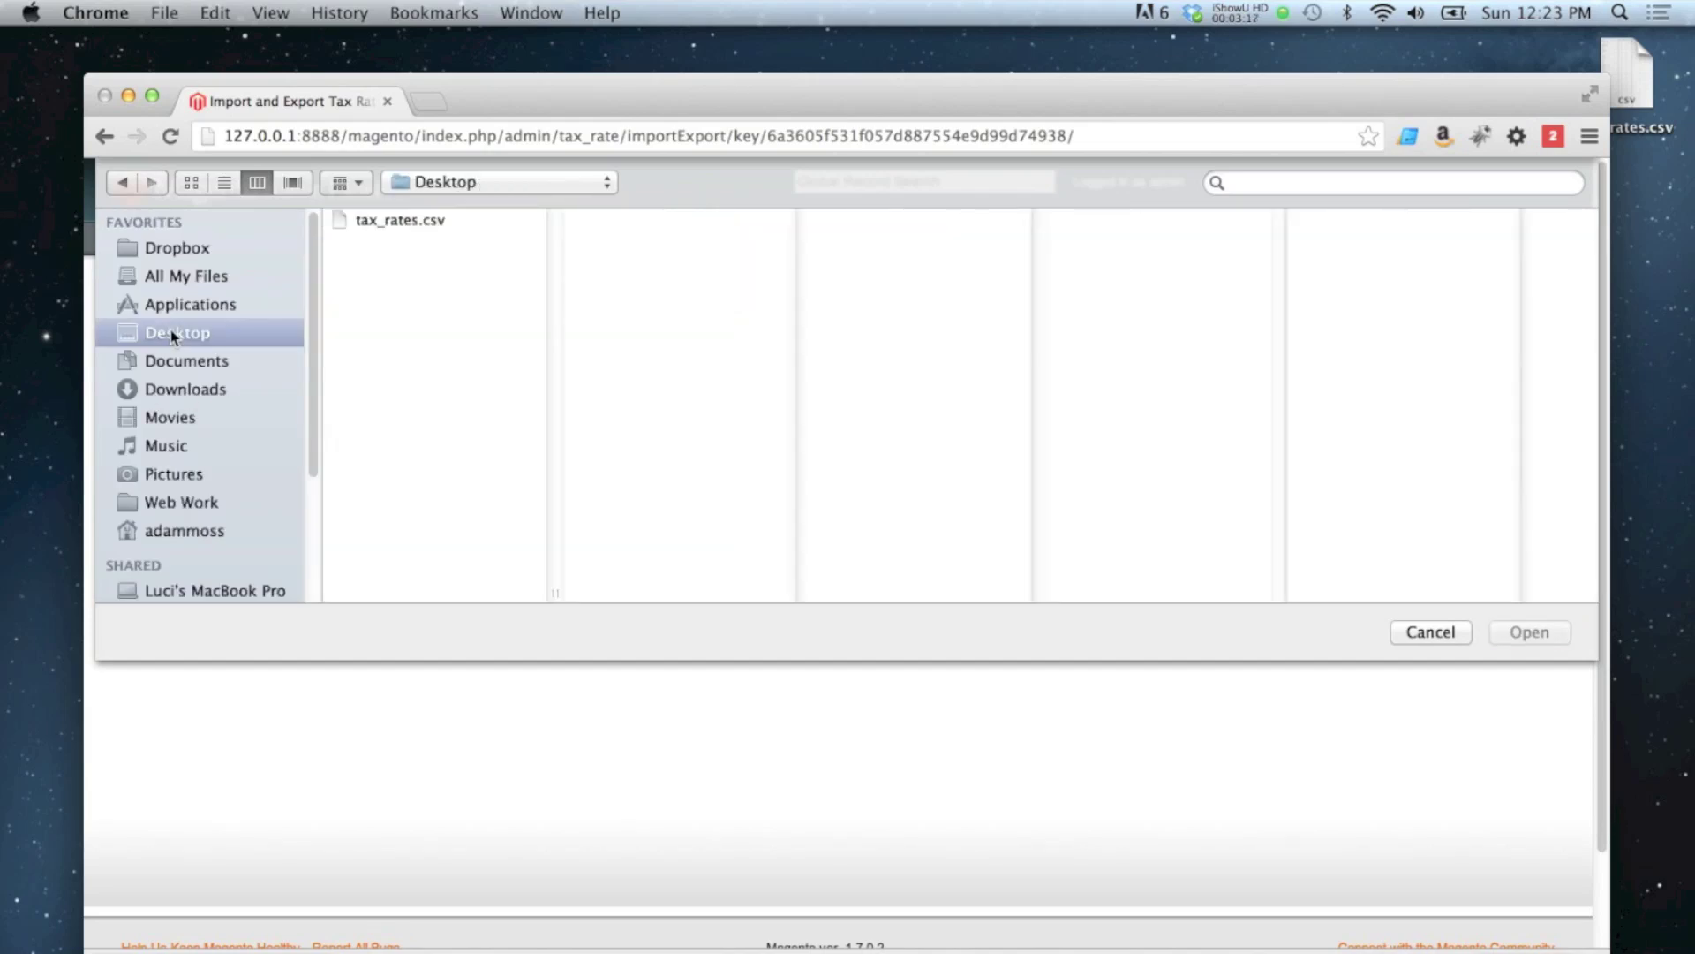
{"action": "left_click", "coordinate": [369, 222]}
{"action": "left_click", "coordinate": [1518, 633]}
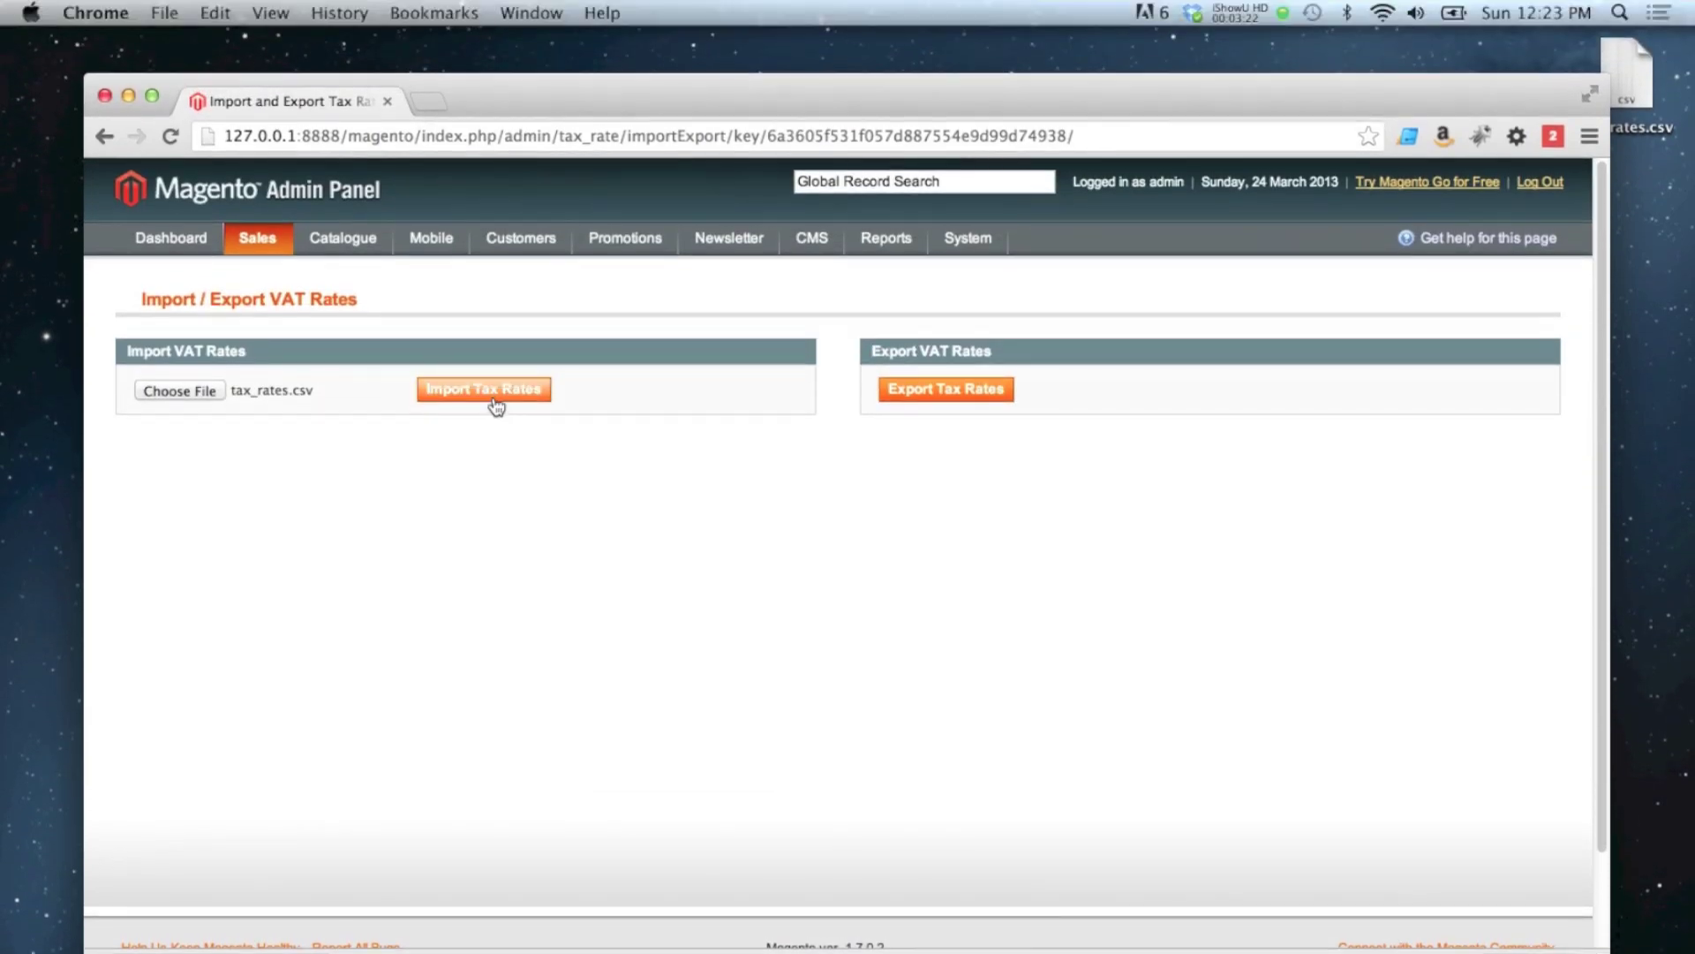
{"action": "left_click", "coordinate": [491, 288]}
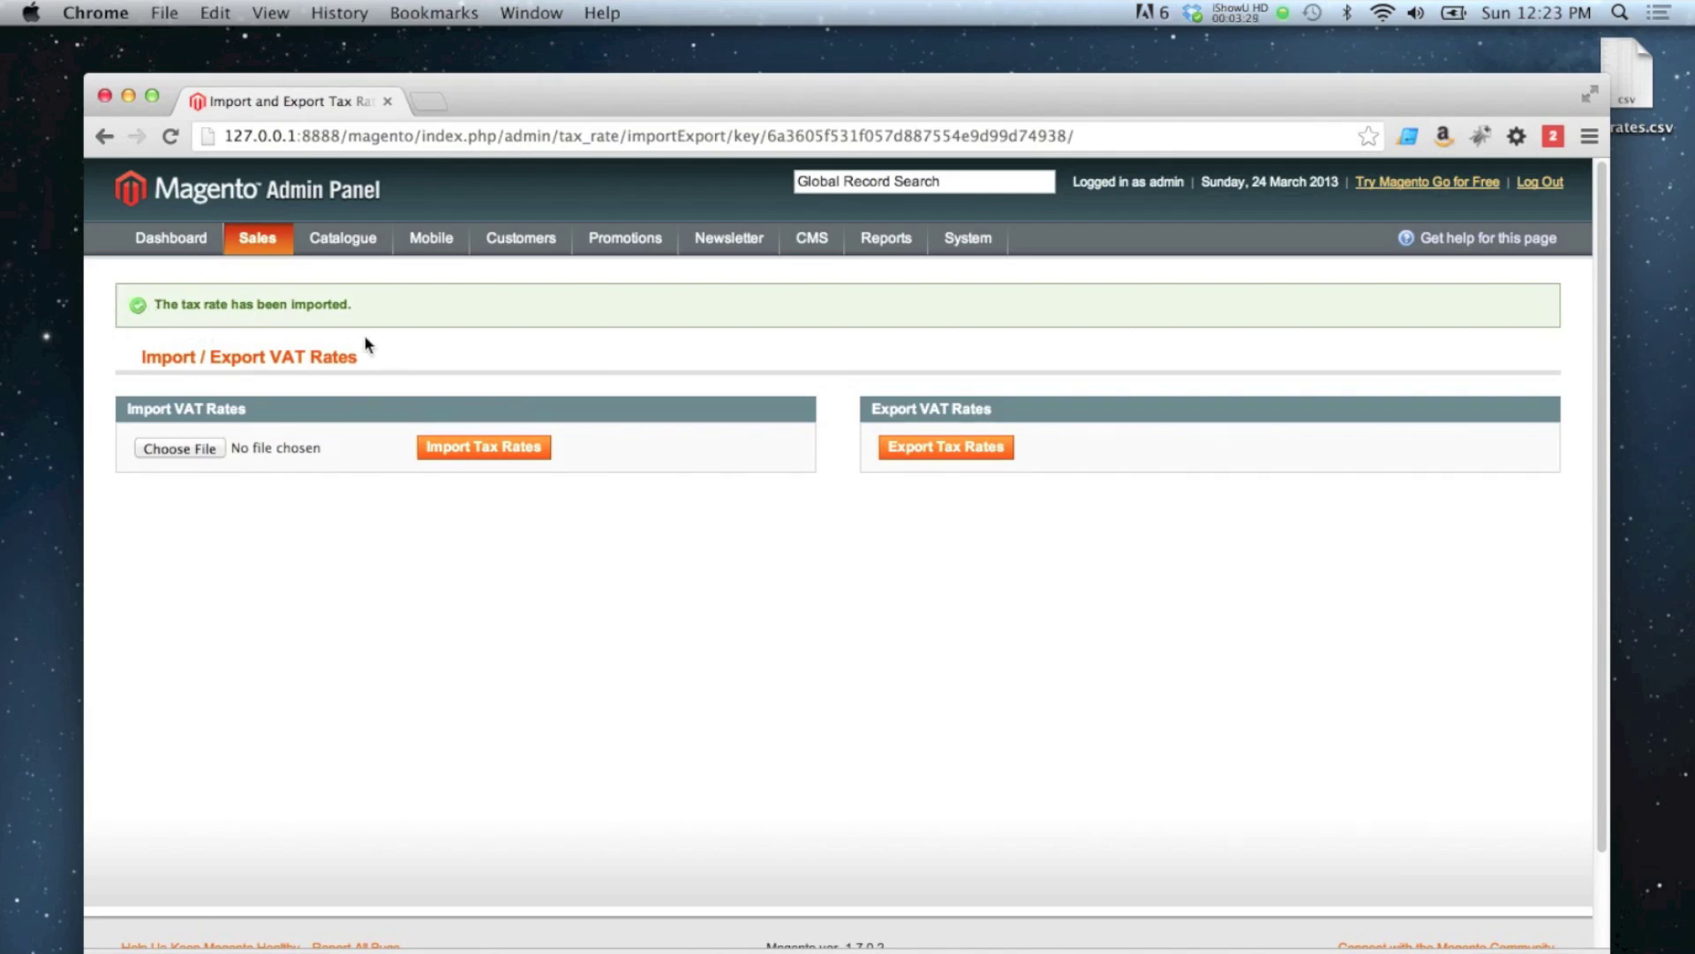
Open Manage Tax Zones & Rates to check the 238 imported rates at 20.00
{"action": "mouse_move", "coordinate": [258, 240]}
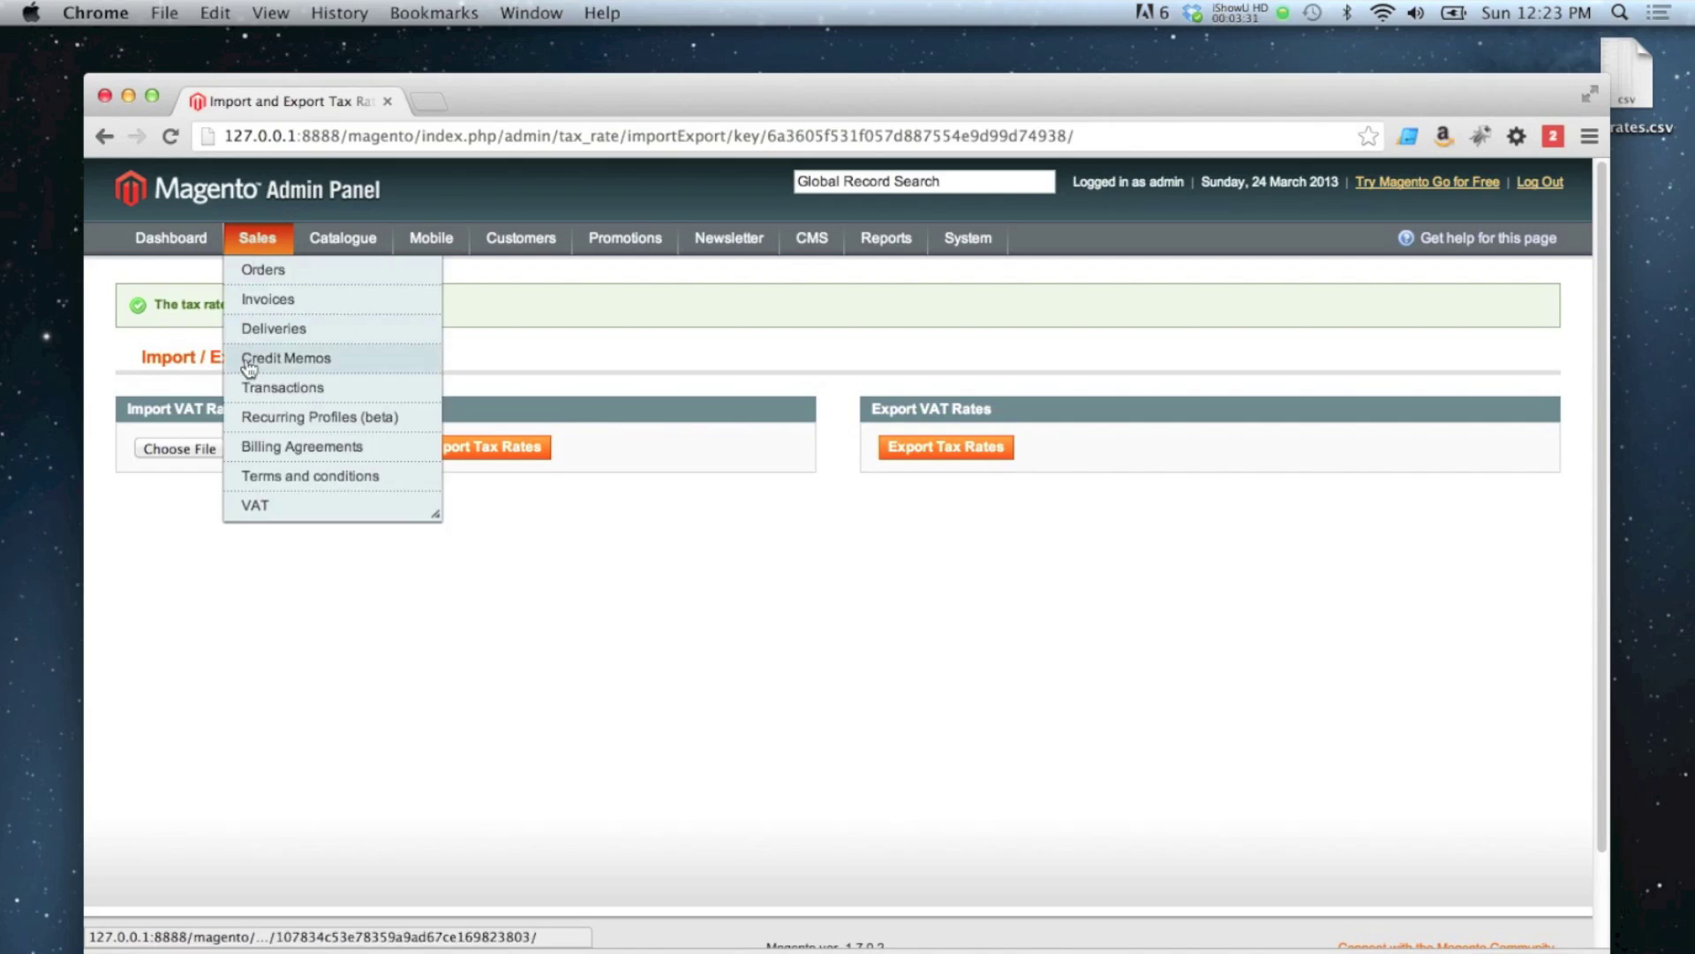
{"action": "mouse_move", "coordinate": [254, 508]}
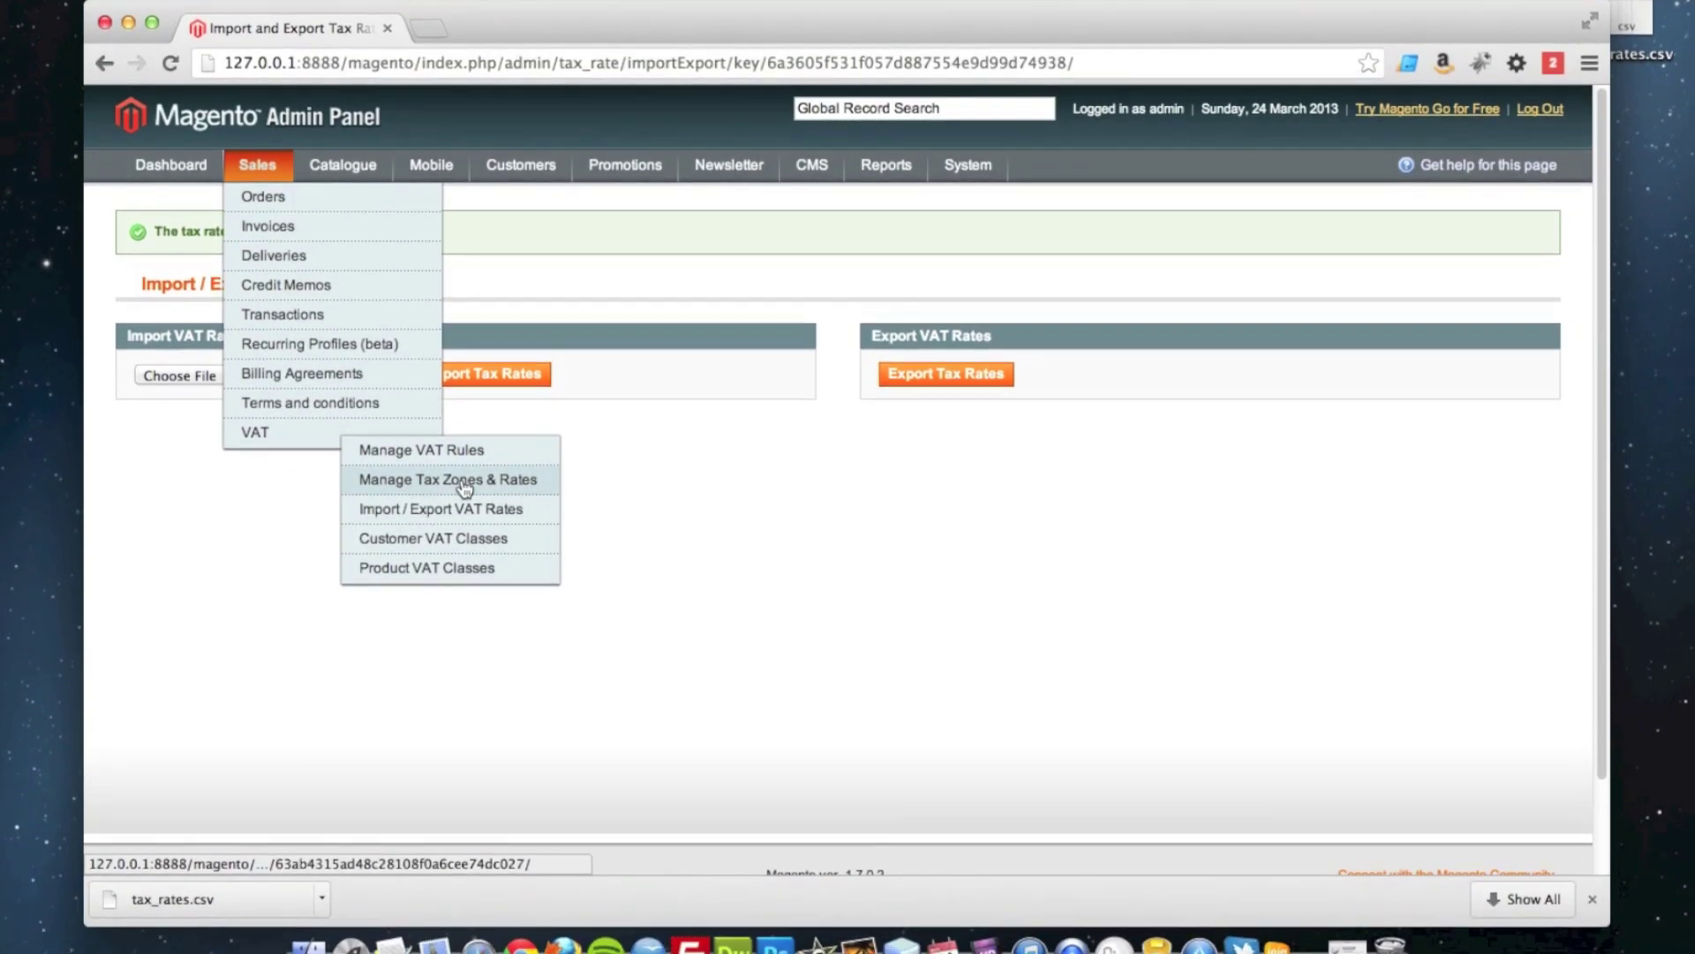
{"action": "left_click", "coordinate": [463, 494]}
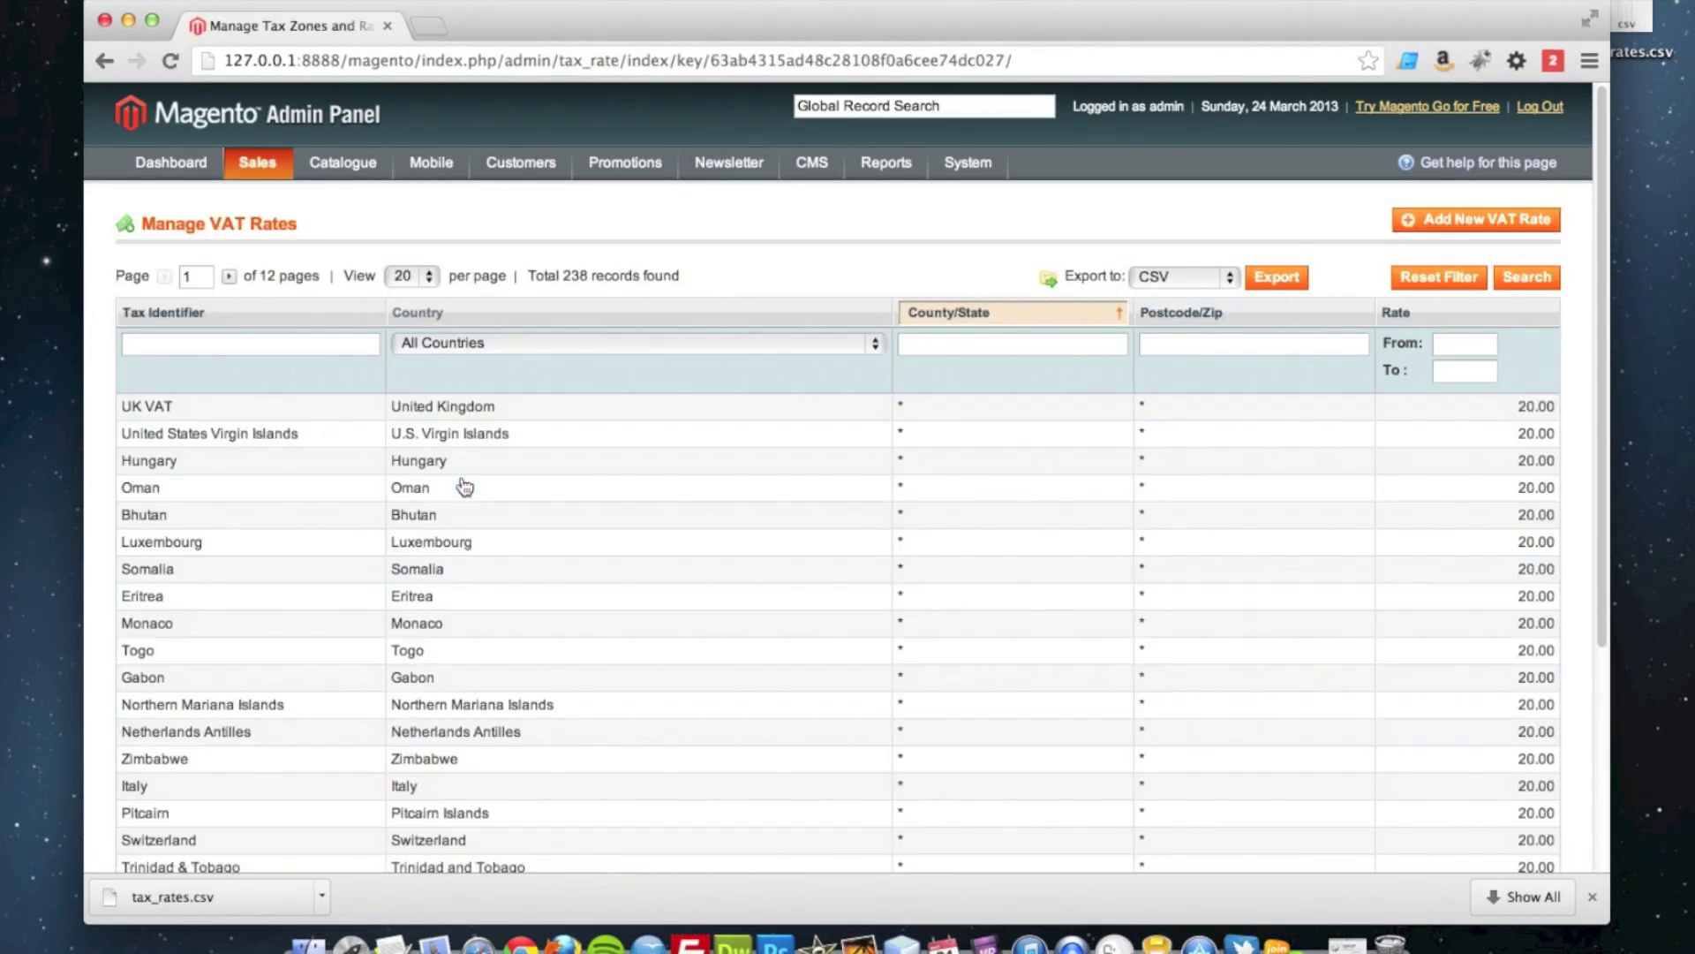
{"action": "scroll", "coordinate": [1605, 403], "scroll_direction": "down", "scroll_amount": 5}
{"action": "scroll", "coordinate": [1605, 403], "scroll_direction": "up", "scroll_amount": 3}
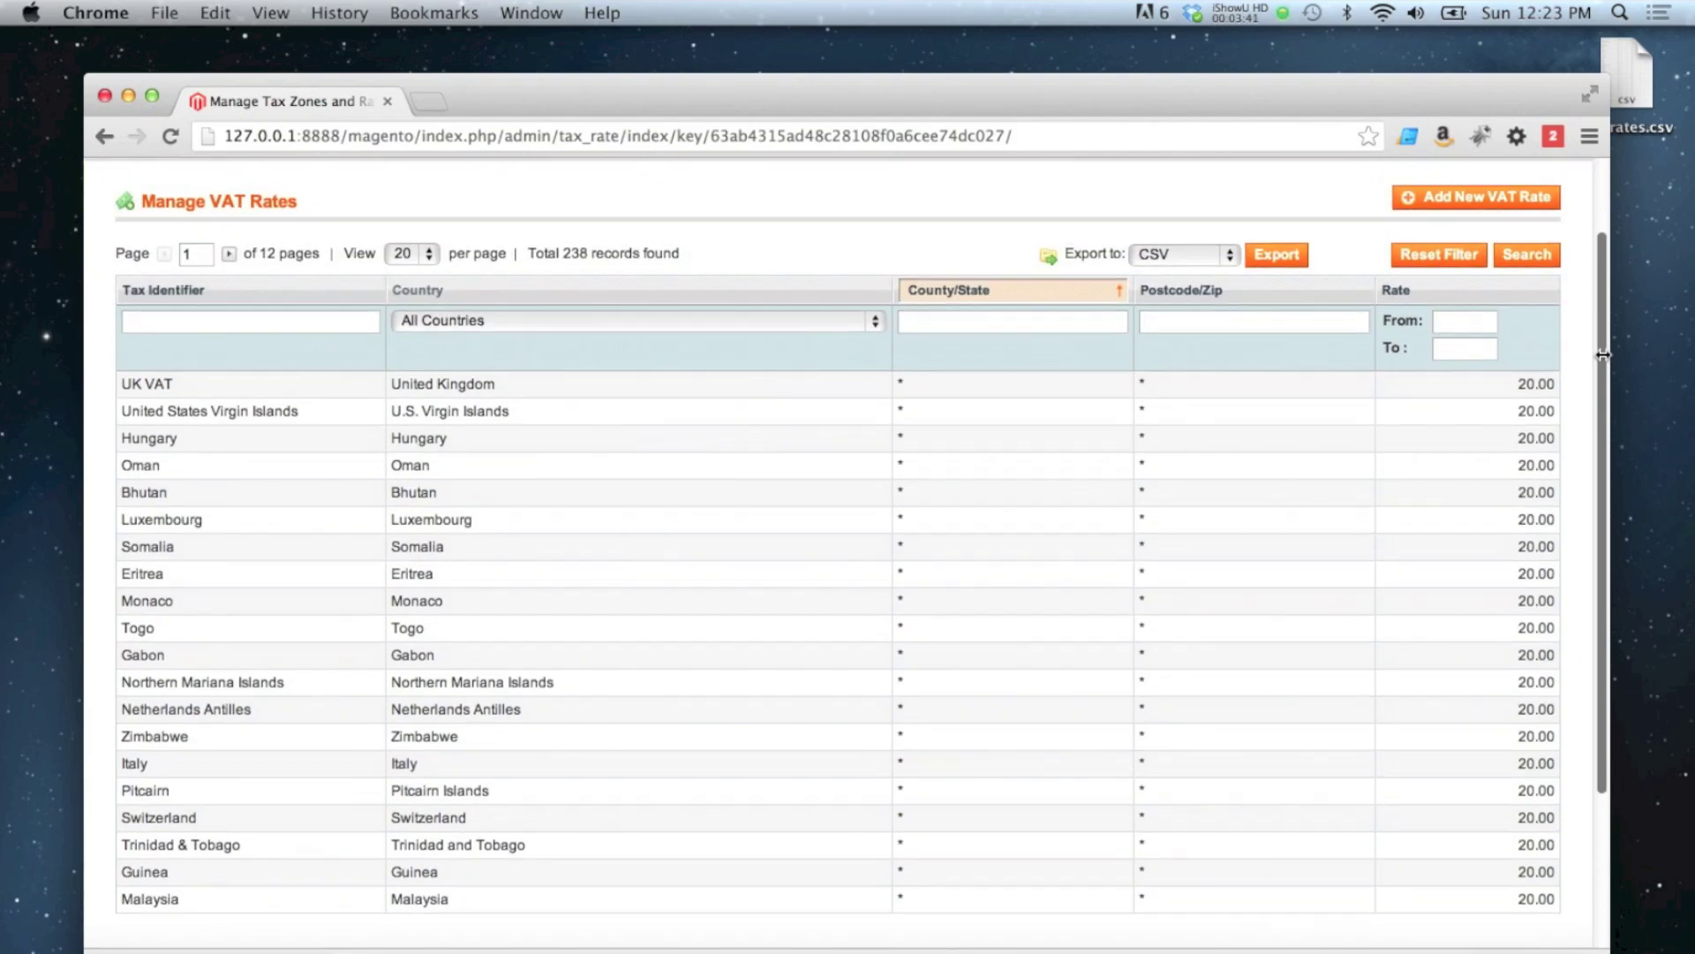